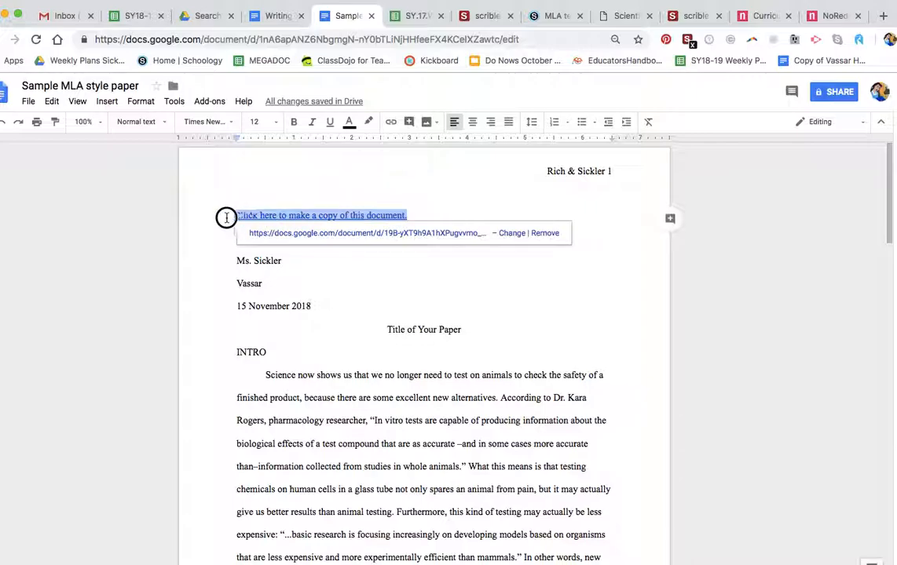
Step: Delete the "Click here to make a copy of this document." link and its empty line above the paper's heading
key(BackSpace)
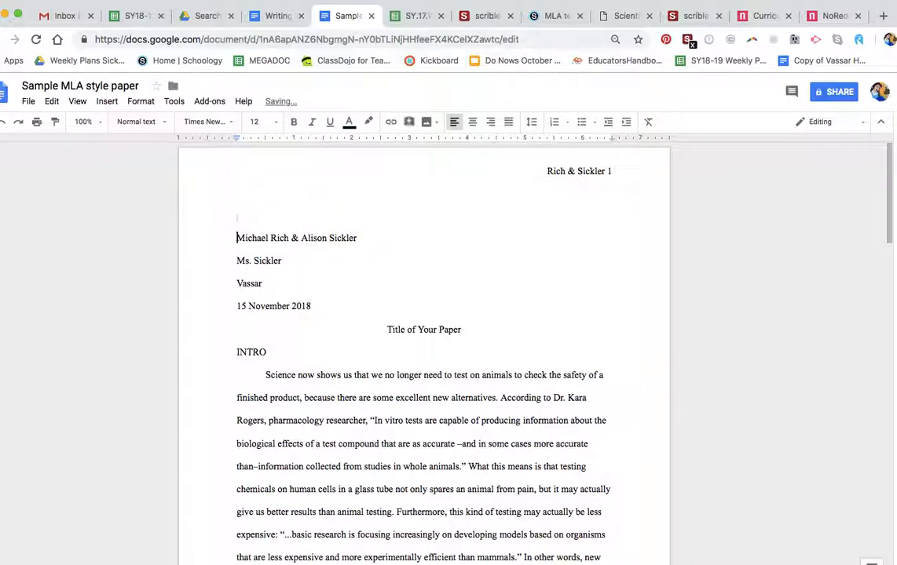
key(BackSpace)
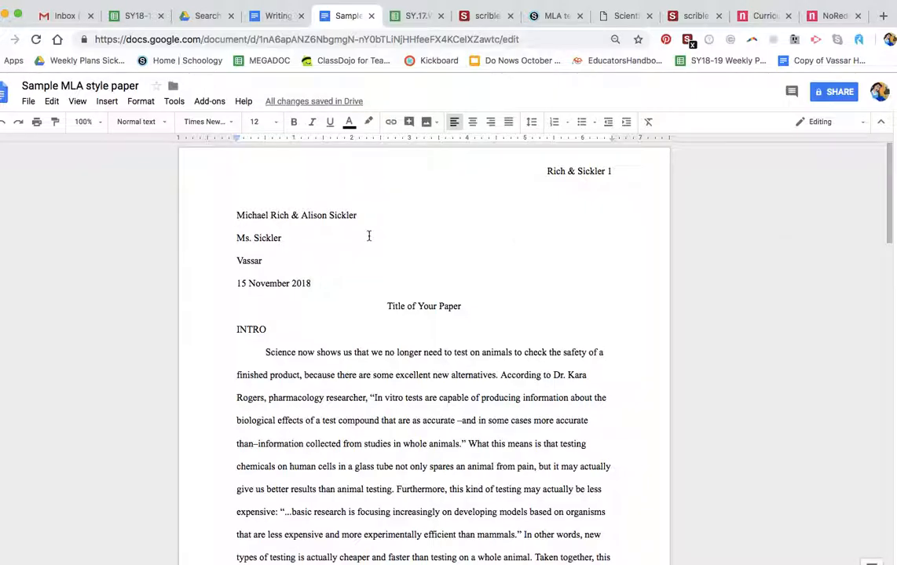
Step: Delete all citations beneath the Works Cited heading and left-align the empty line under it
scroll(370, 237, down, 5)
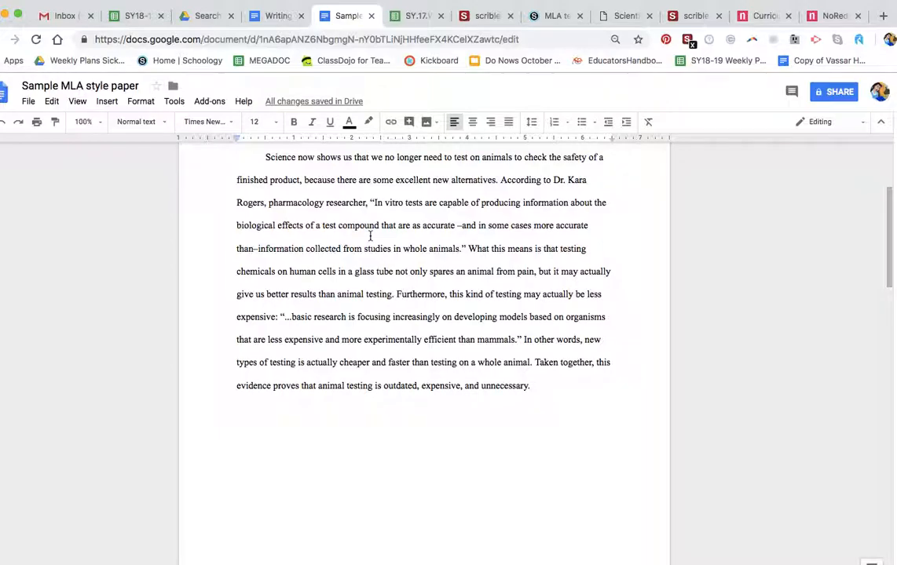
scroll(370, 234, up, 1)
scroll(369, 234, down, 10)
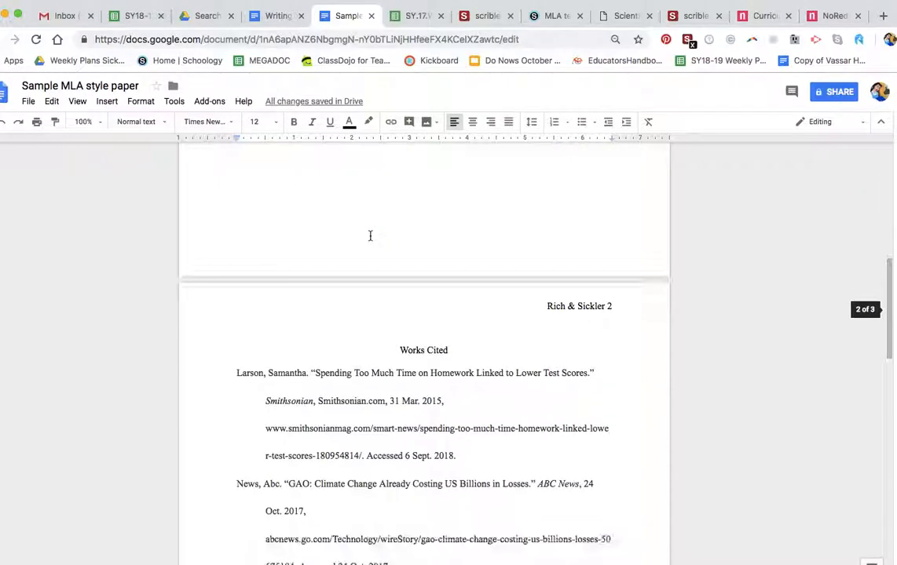
drag(236, 337, 536, 454)
key(BackSpace)
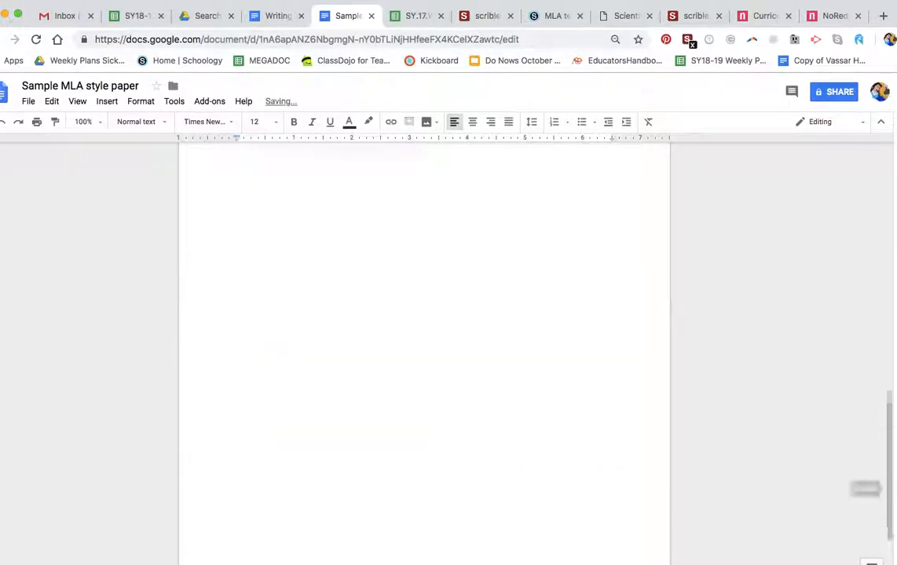
triple_click(426, 348)
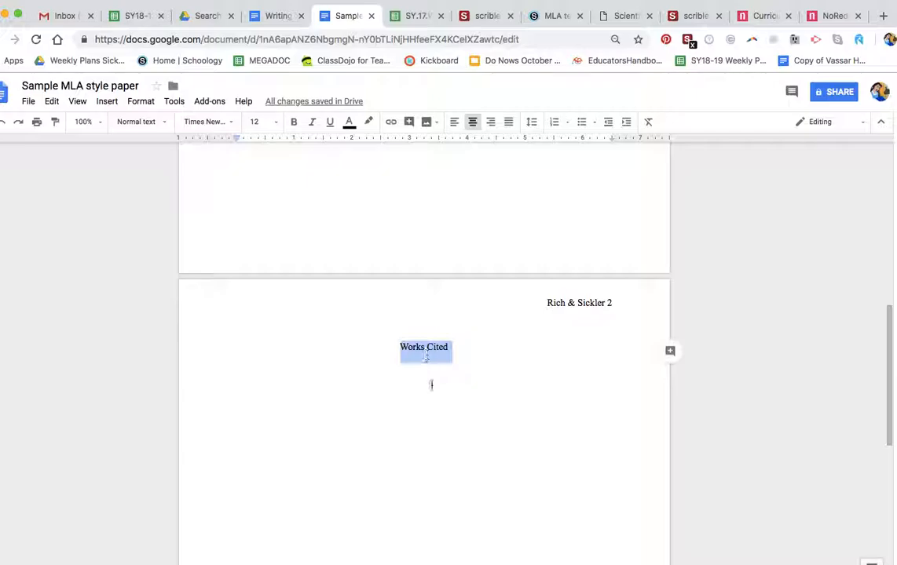
click(431, 384)
key(ctrl+shift+l)
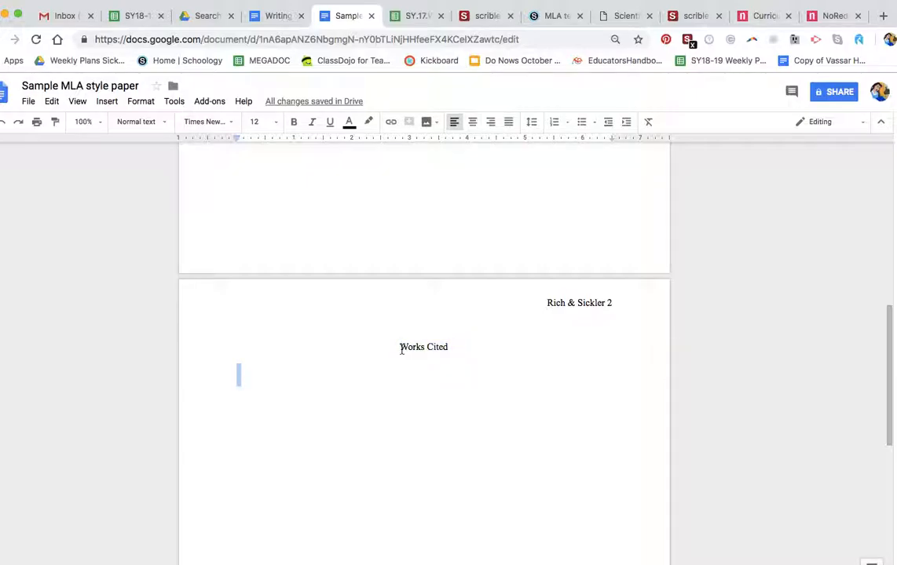
drag(402, 352, 449, 354)
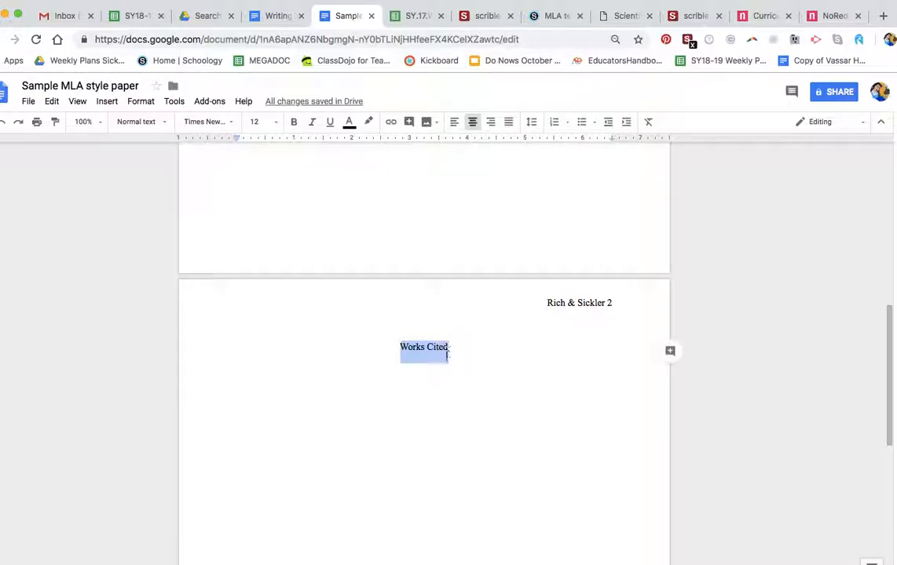
click(438, 378)
scroll(381, 322, up, 3)
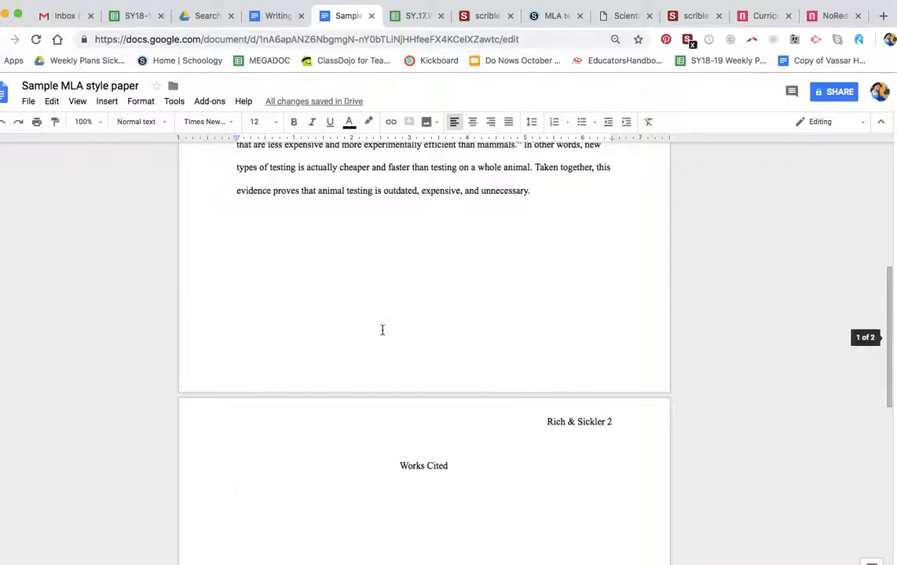
scroll(383, 330, up, 9)
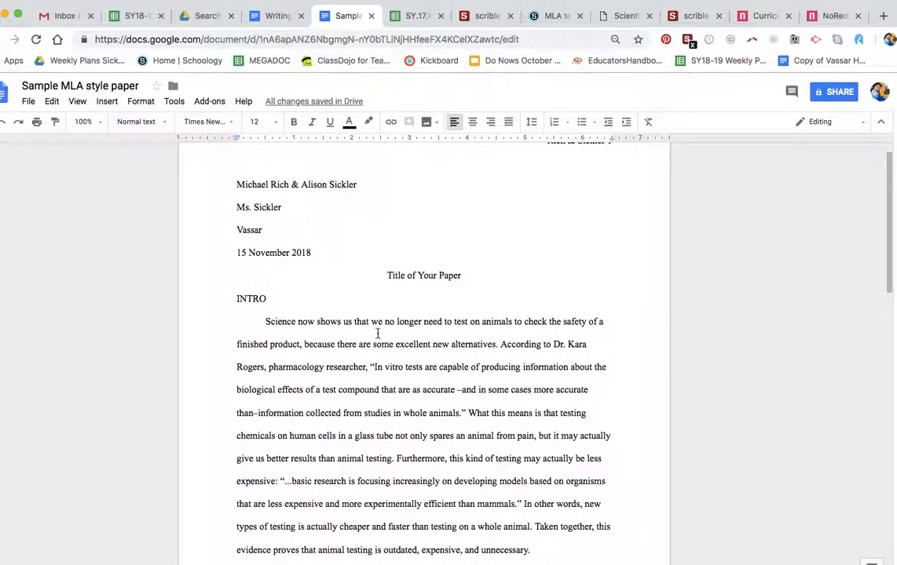
scroll(381, 345, down, 3)
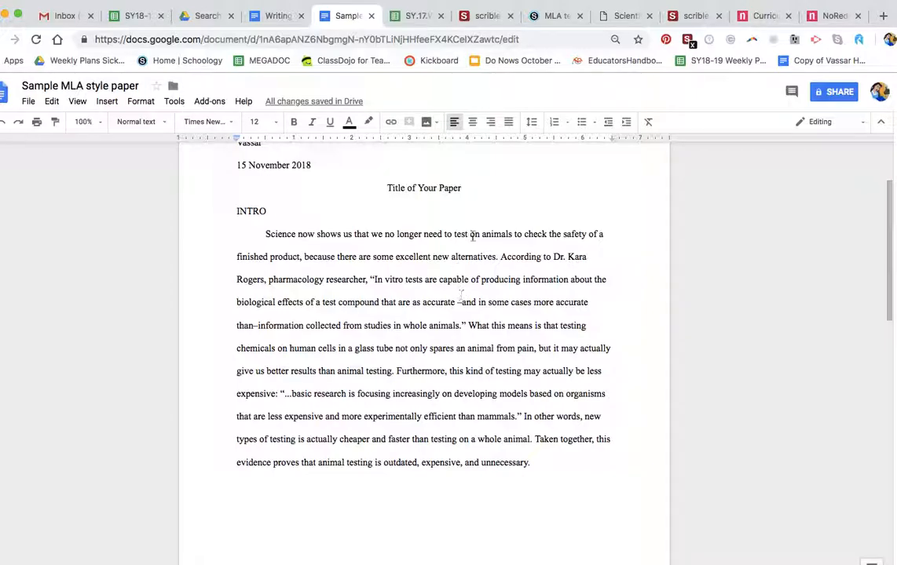
Step: Switch to the Scrible website and sign in to reach the source library
click(690, 17)
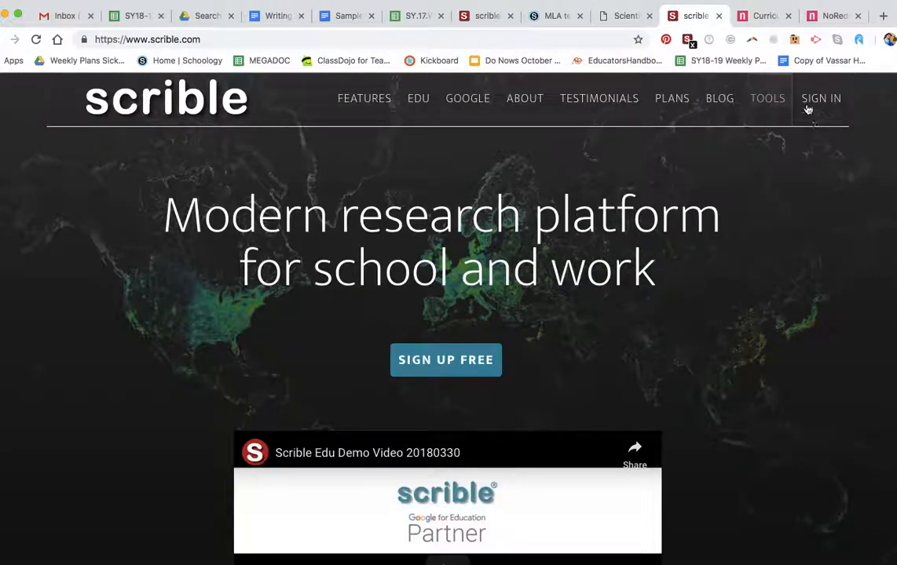
drag(151, 39, 220, 43)
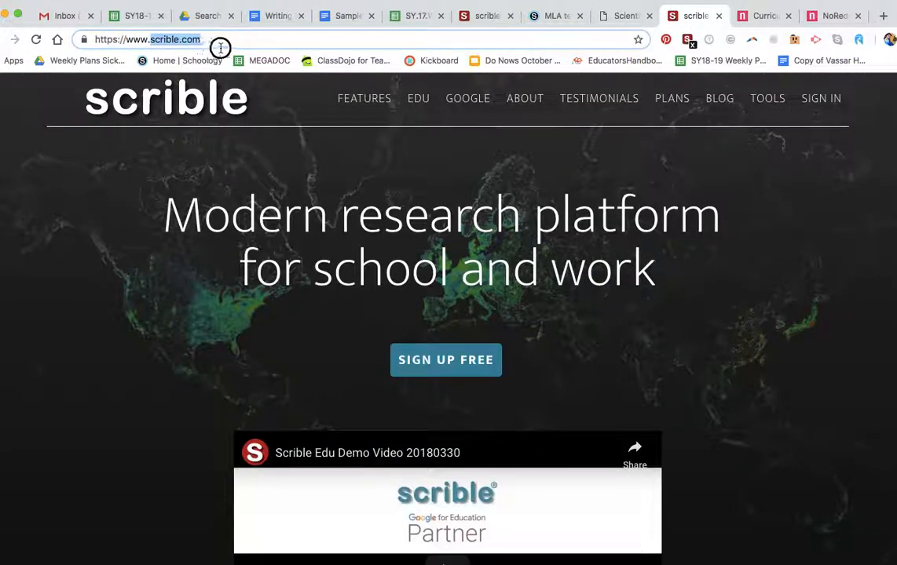
click(830, 104)
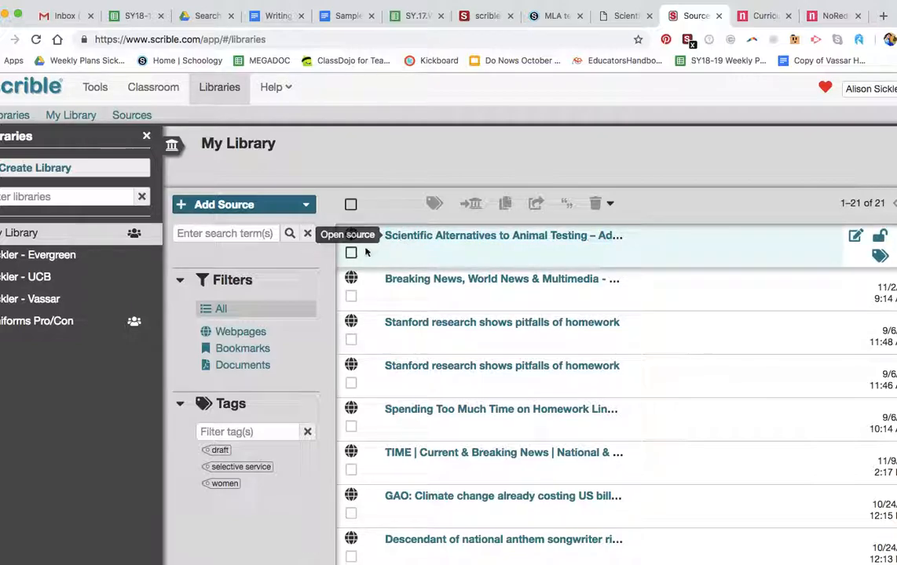
Step: Select the sources Scientific Alternatives to Animal Testing, Spending Too Much Time on Homework, GAO: Climate change, and Descendant of national anthem songwriter
scroll(392, 259, down, 10)
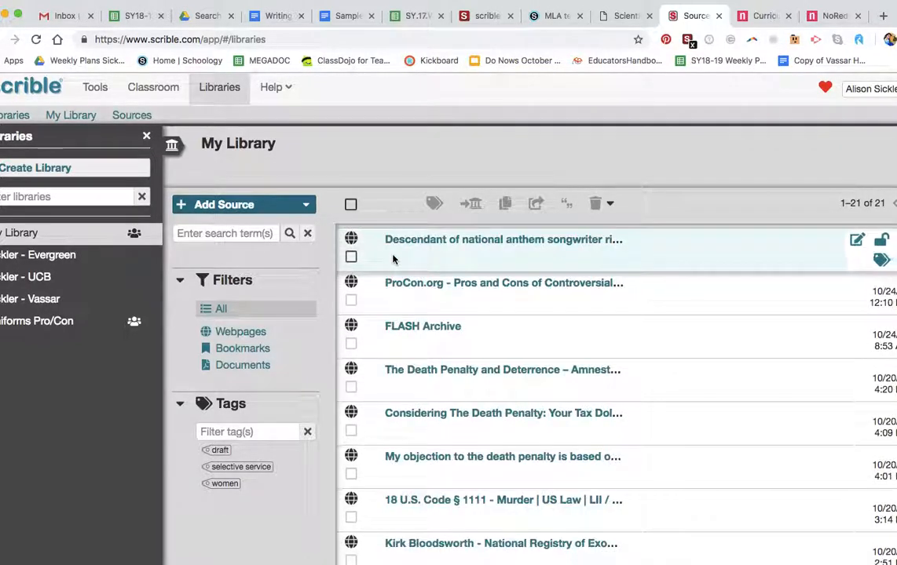
scroll(440, 386, down, 5)
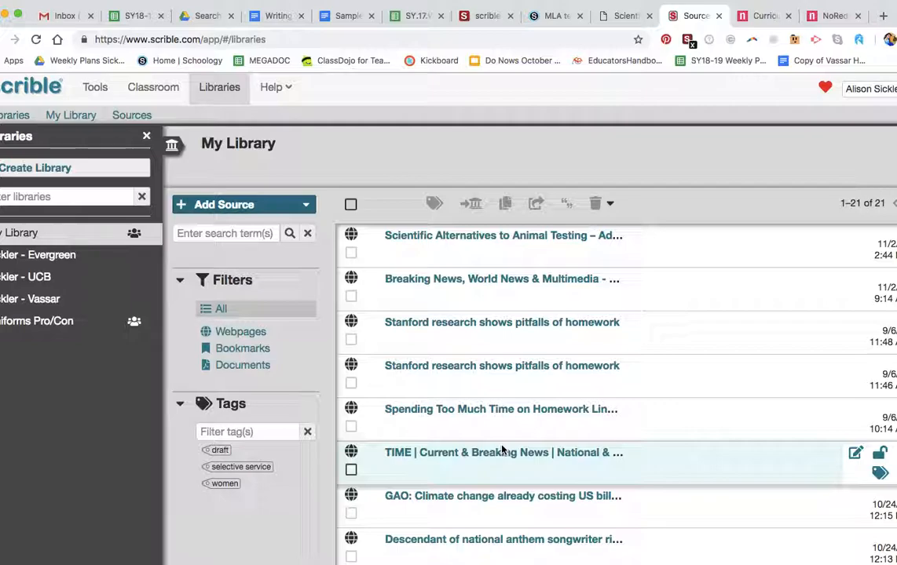
click(351, 254)
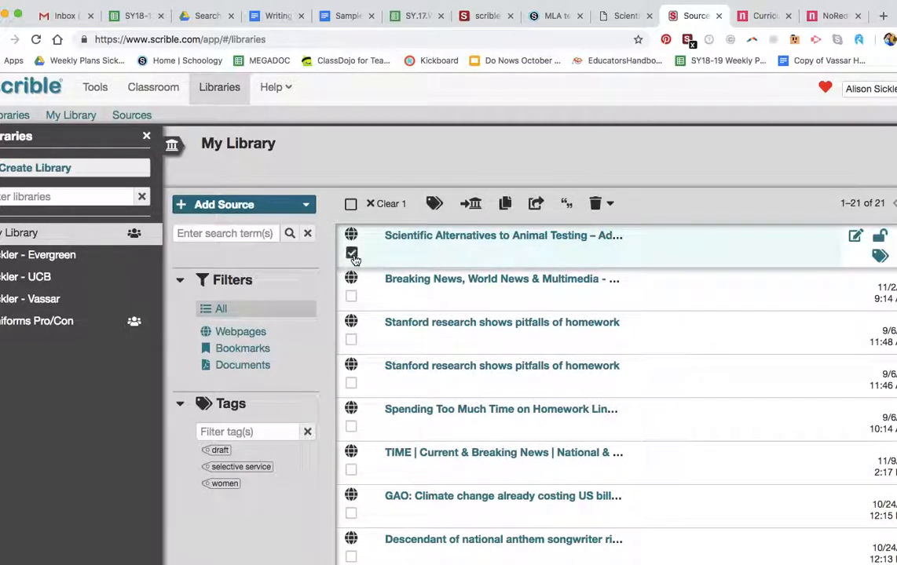
click(351, 428)
scroll(353, 427, down, 2)
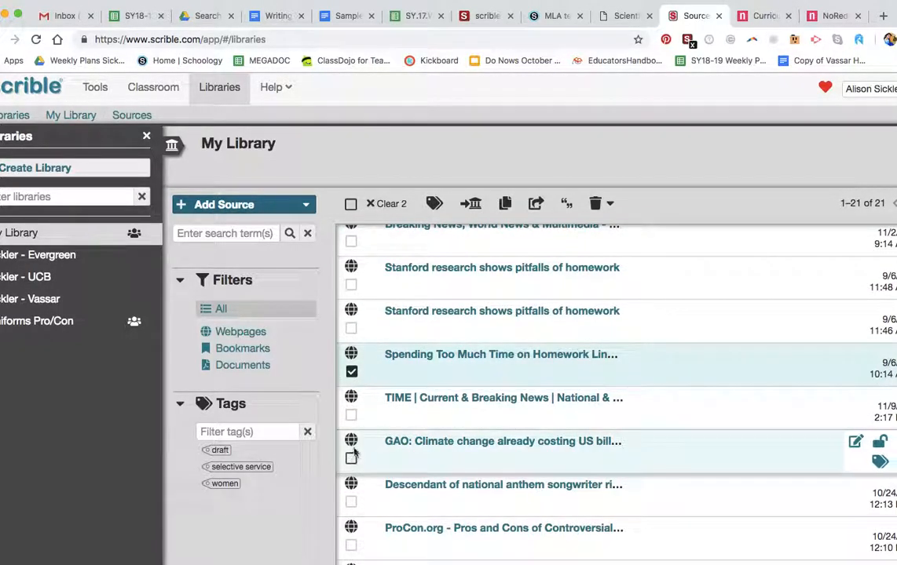
click(351, 459)
click(351, 502)
scroll(351, 502, down, 3)
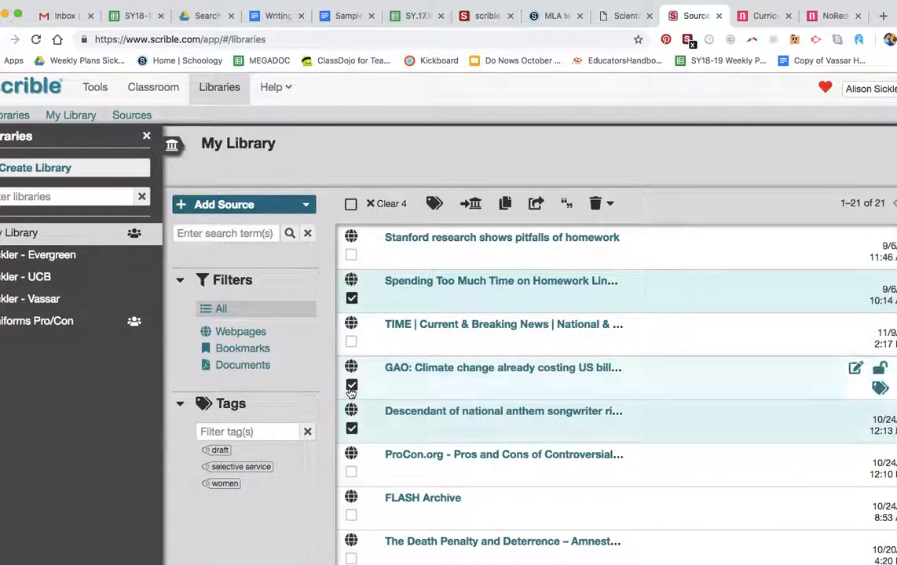
Step: Select The Death Penalty and Deterrence, Considering The Death Penalty, My objection to the death penalty, the National Registry of Exonerations page, and Scientists Say Ambient Noise
scroll(354, 400, down, 5)
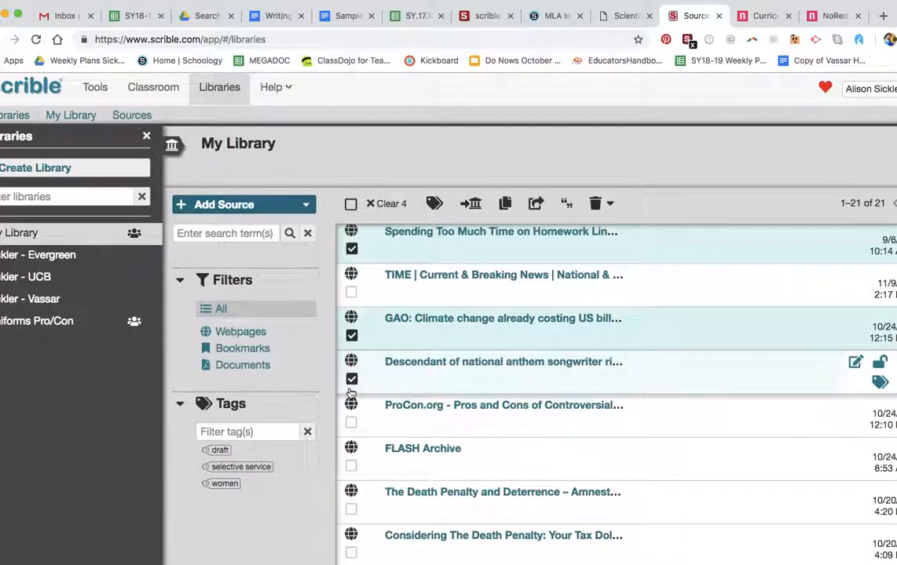
click(351, 427)
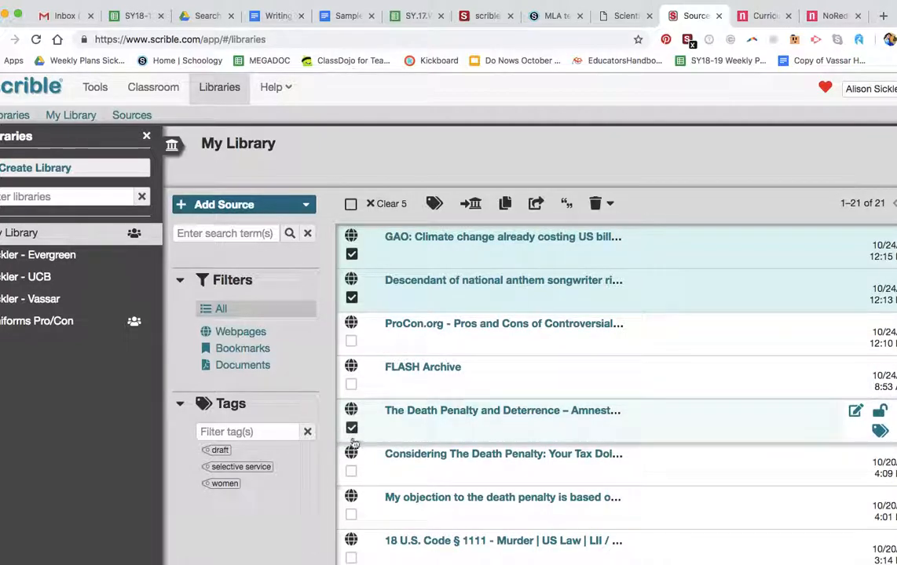
click(351, 470)
scroll(372, 407, down, 3)
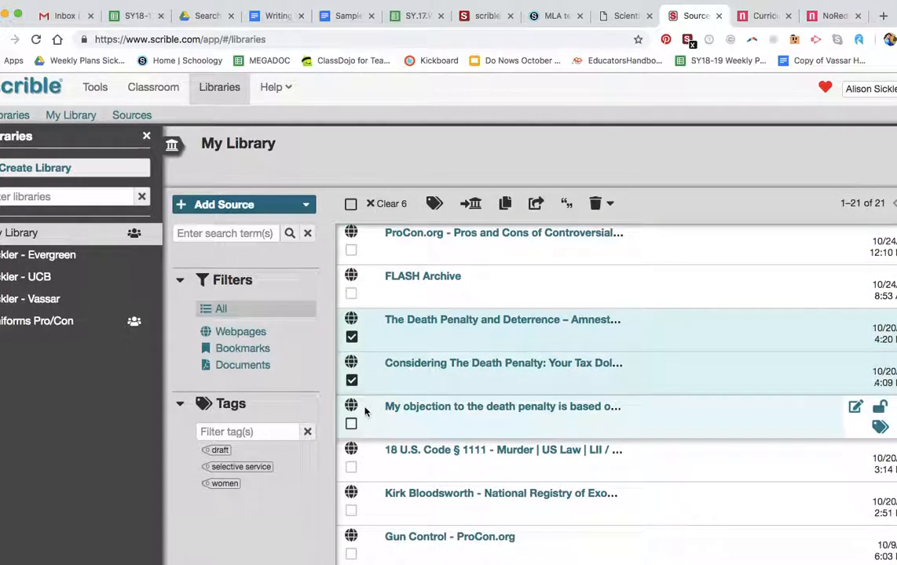
scroll(352, 428, down, 3)
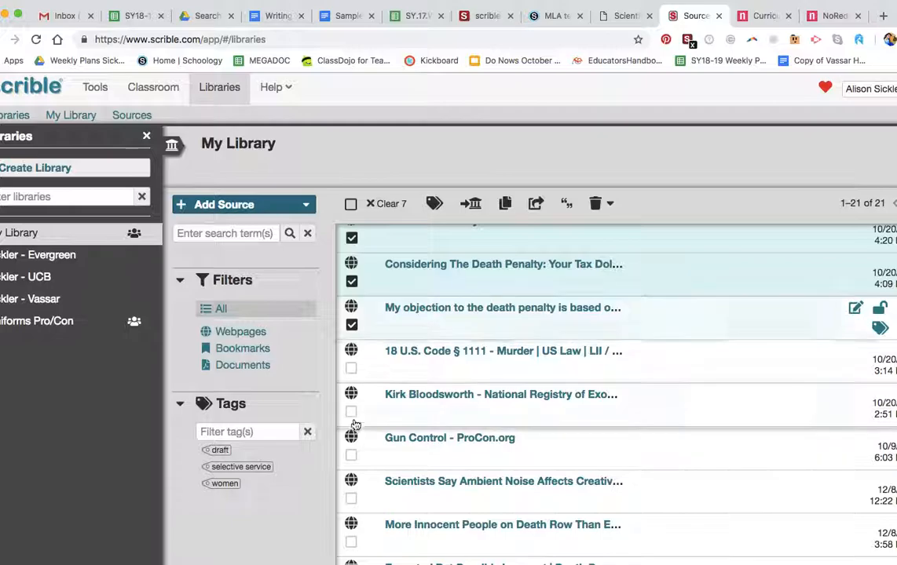
click(351, 412)
scroll(385, 393, down, 1)
click(351, 453)
scroll(367, 372, down, 2)
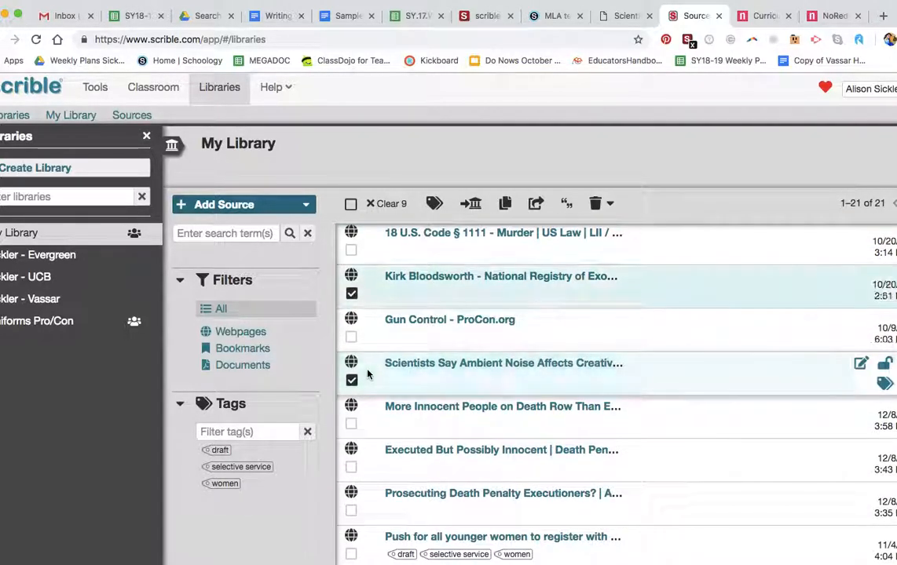
Step: Check the selected library sources and generate a bibliography from them
scroll(366, 372, up, 10)
scroll(368, 373, down, 4)
scroll(372, 377, up, 5)
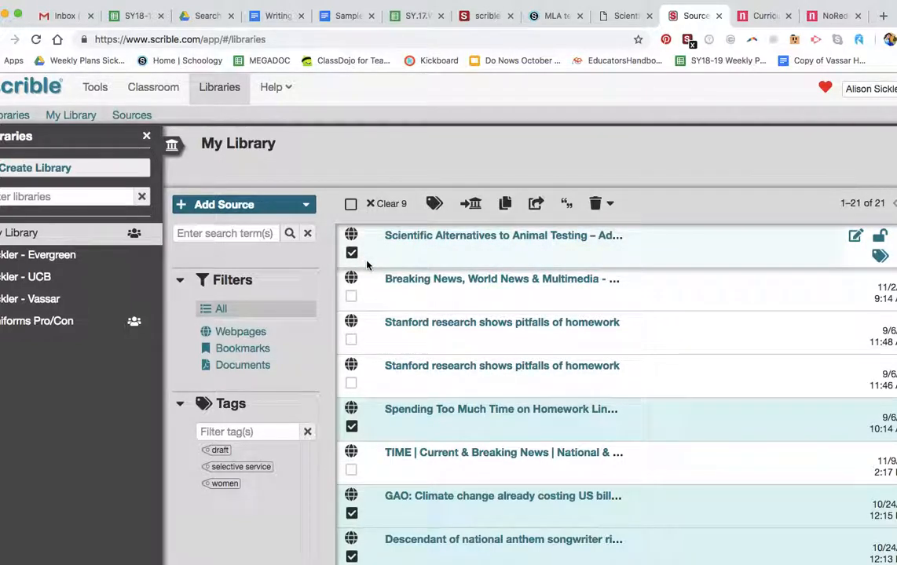
click(571, 206)
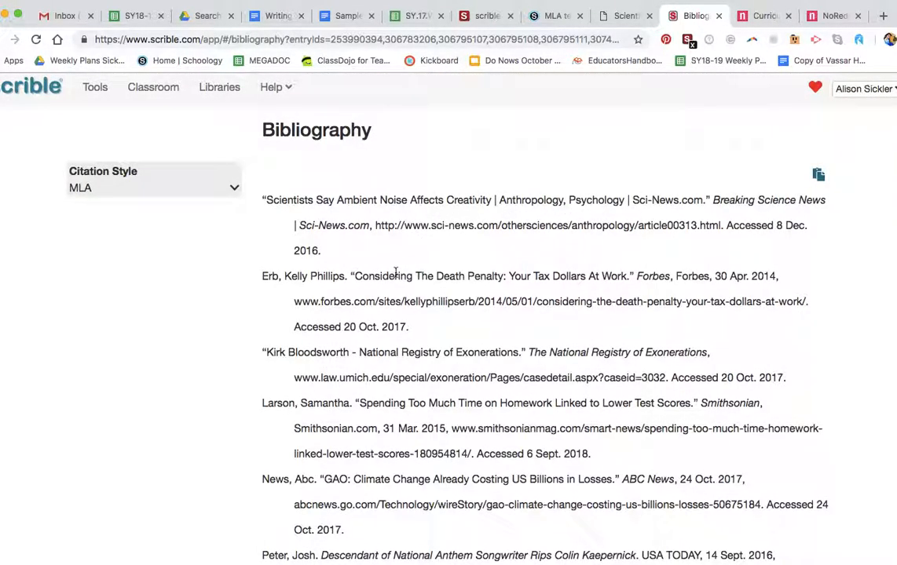
Step: Look over the MLA bibliography and copy all of its entries to the clipboard
scroll(396, 271, down, 5)
scroll(395, 269, up, 5)
click(818, 175)
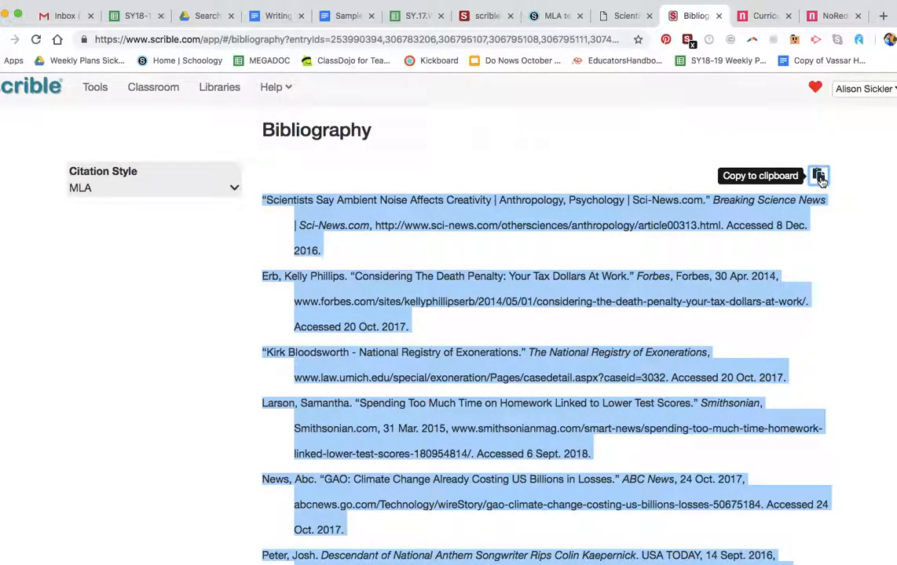
scroll(401, 255, down, 3)
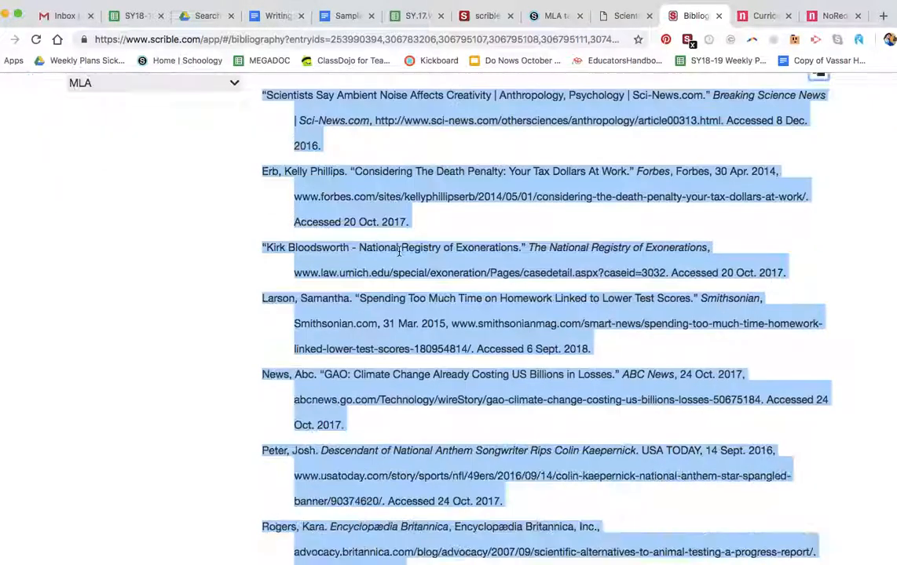
scroll(399, 250, down, 3)
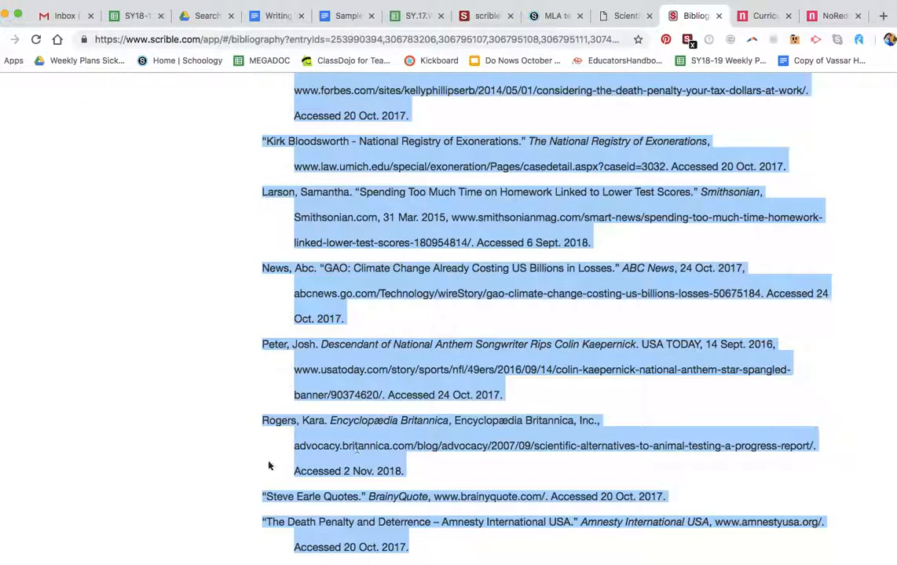
scroll(294, 420, up, 6)
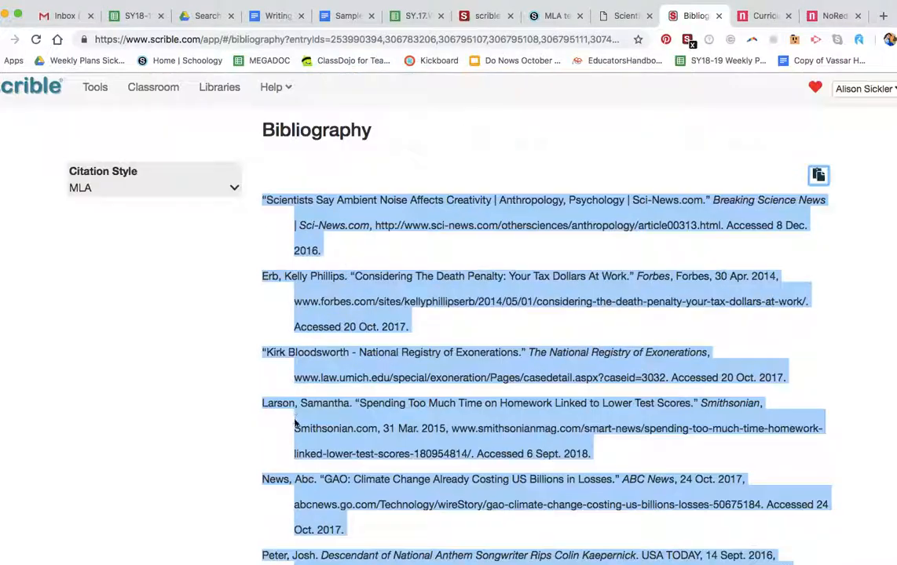
Step: Return to the Sample MLA style paper document and paste the bibliography on the blank line below Works Cited
click(275, 16)
click(337, 17)
scroll(366, 464, down, 10)
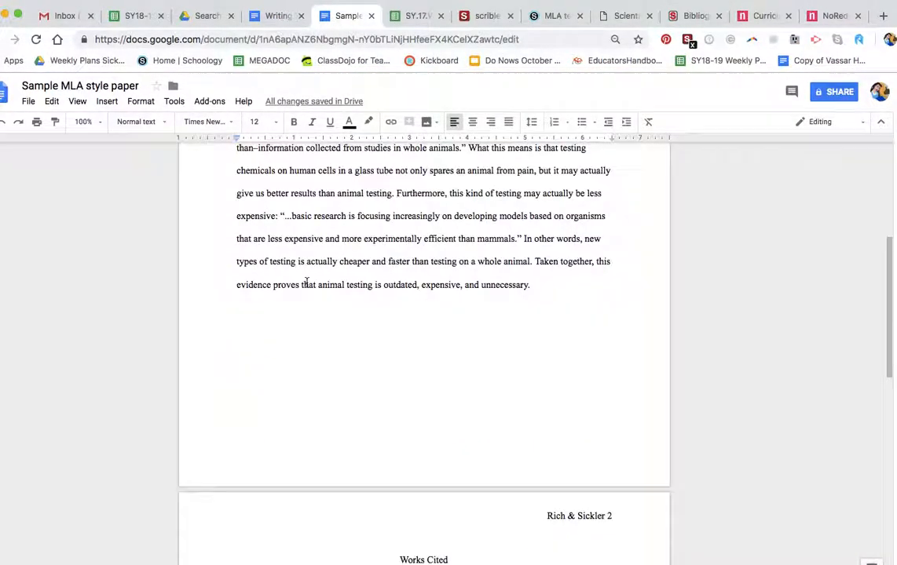
right_click(243, 344)
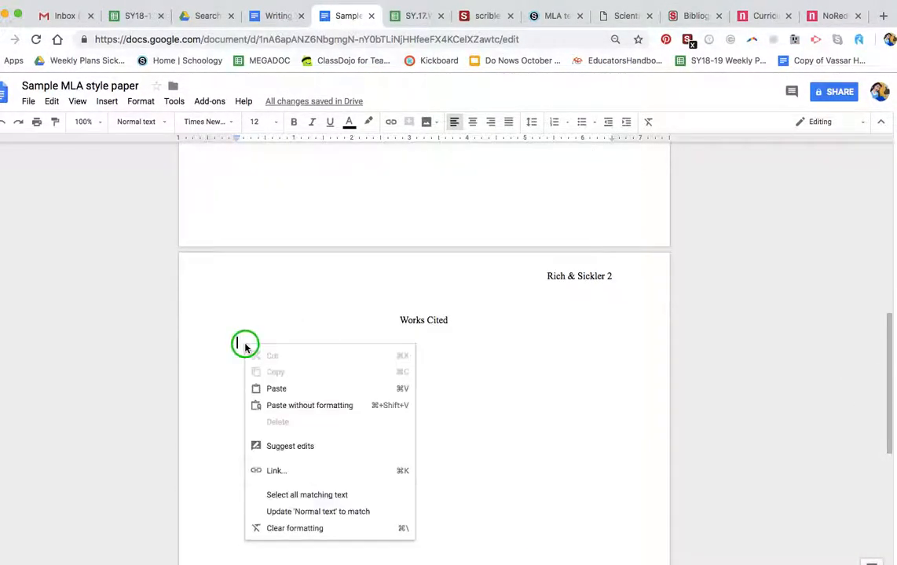
click(287, 388)
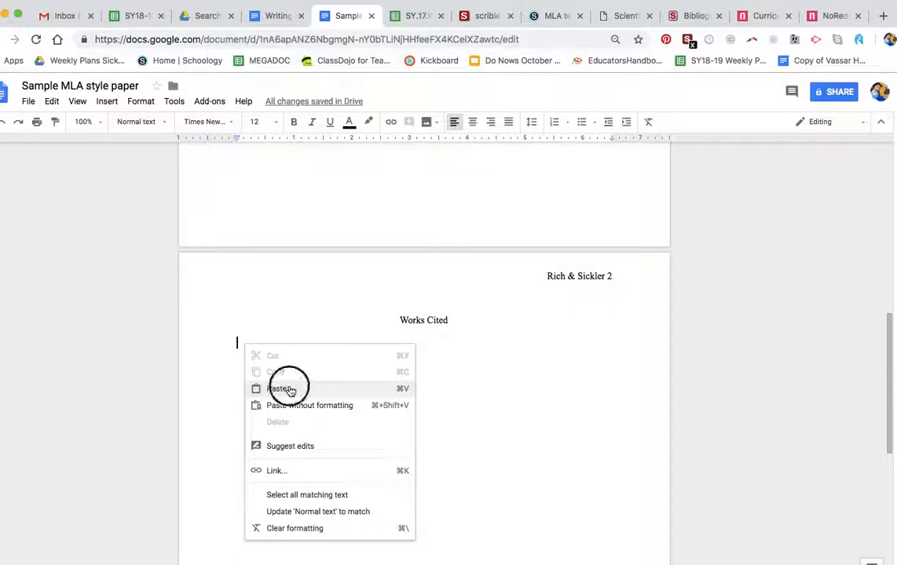
scroll(289, 387, up, 11)
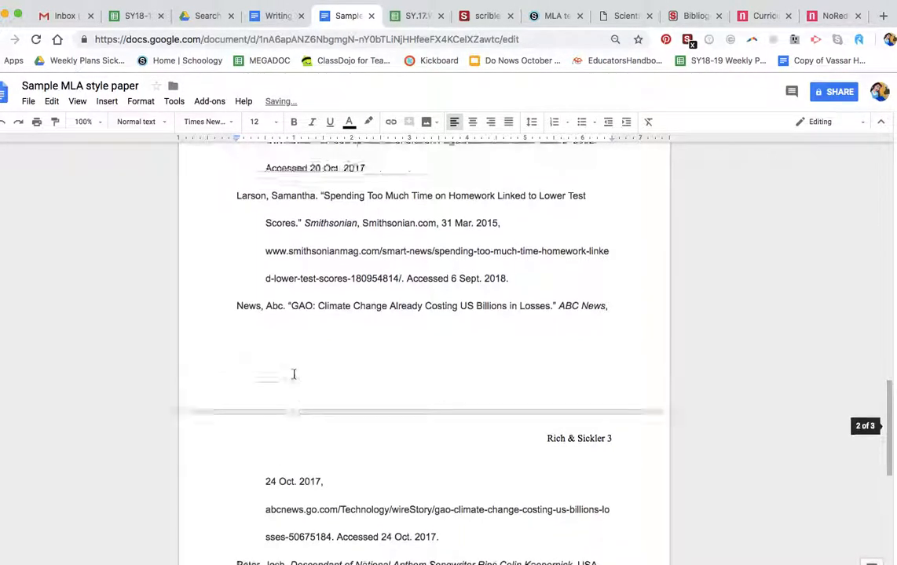
scroll(294, 374, up, 6)
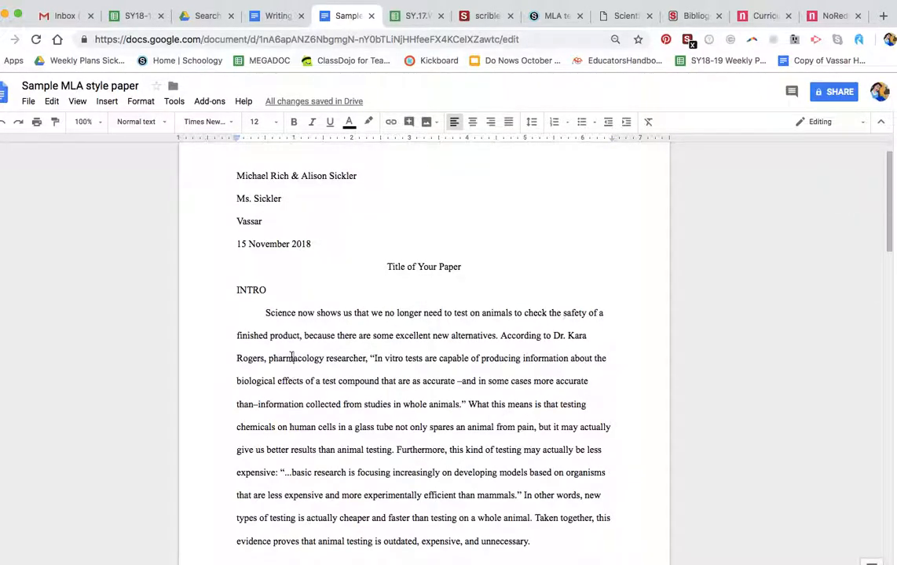
Step: Format the pasted bibliography entries in Times New Roman, size 12, with black text
scroll(286, 392, down, 6)
drag(233, 326, 568, 384)
click(229, 121)
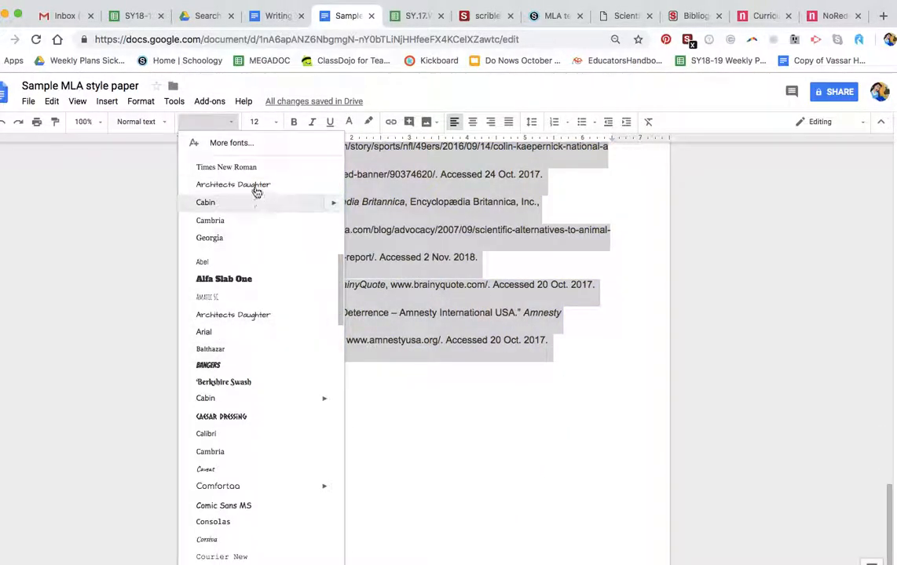
click(235, 167)
click(271, 122)
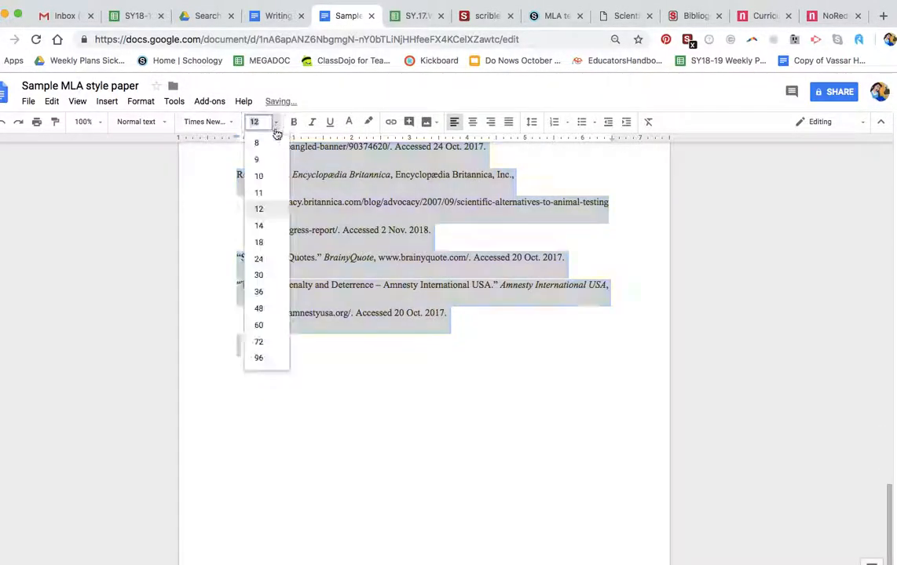
click(269, 211)
click(349, 124)
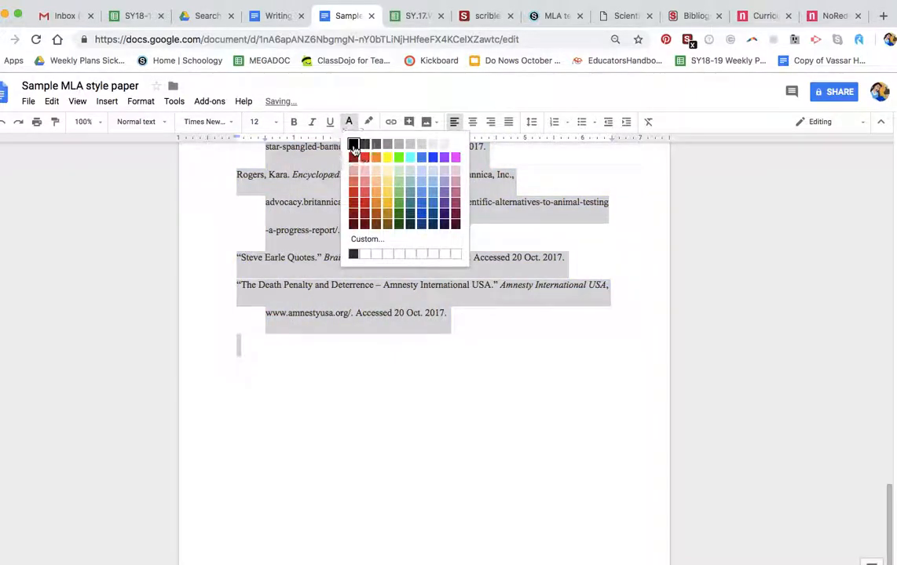
click(354, 147)
click(412, 314)
Step: Copy the Scientists Say Ambient Noise Affects Creativity entry at the start of Works Cited and delete it from there
scroll(413, 314, up, 10)
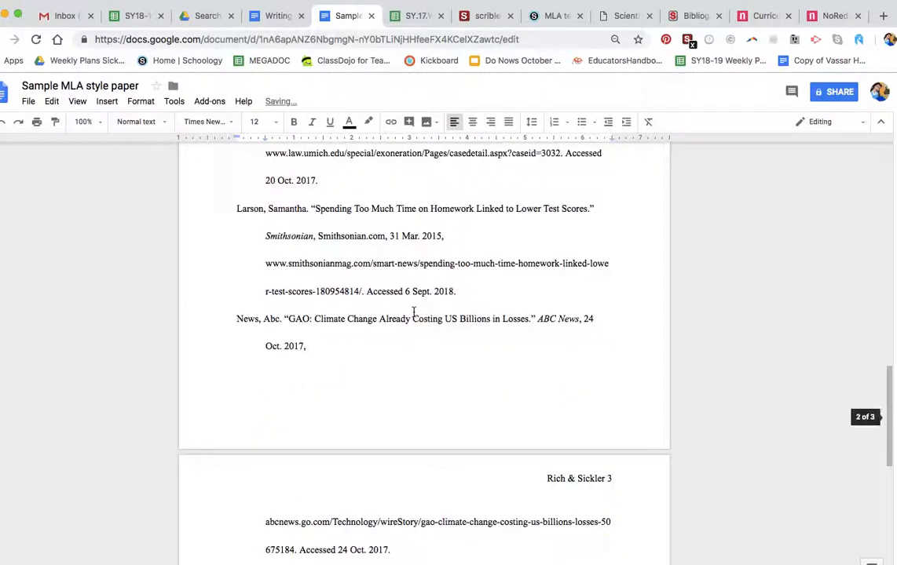
scroll(413, 312, up, 10)
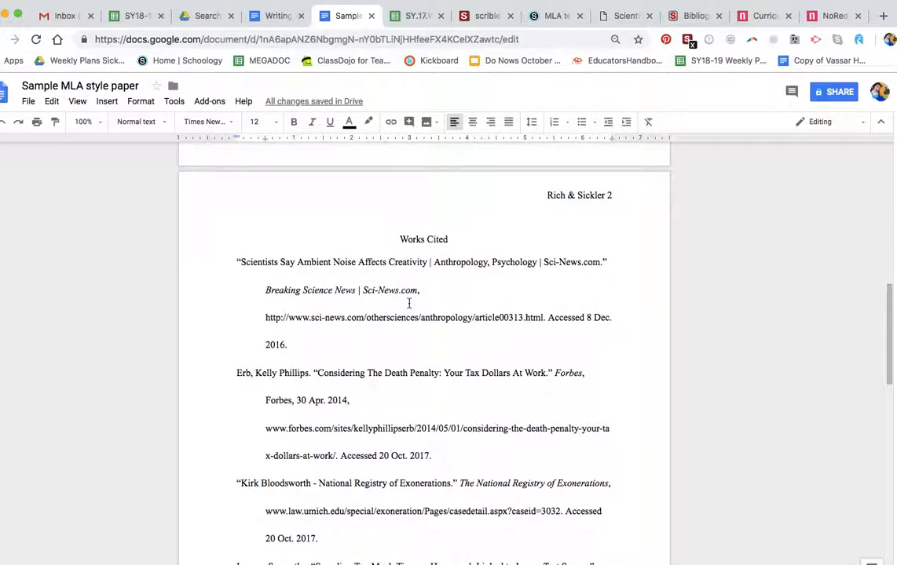
scroll(250, 369, down, 1)
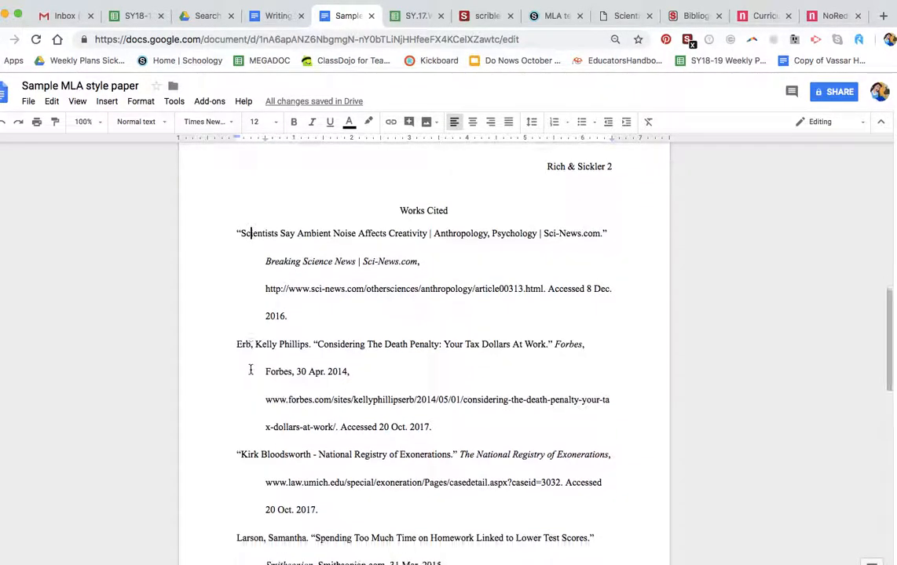
drag(236, 233, 320, 313)
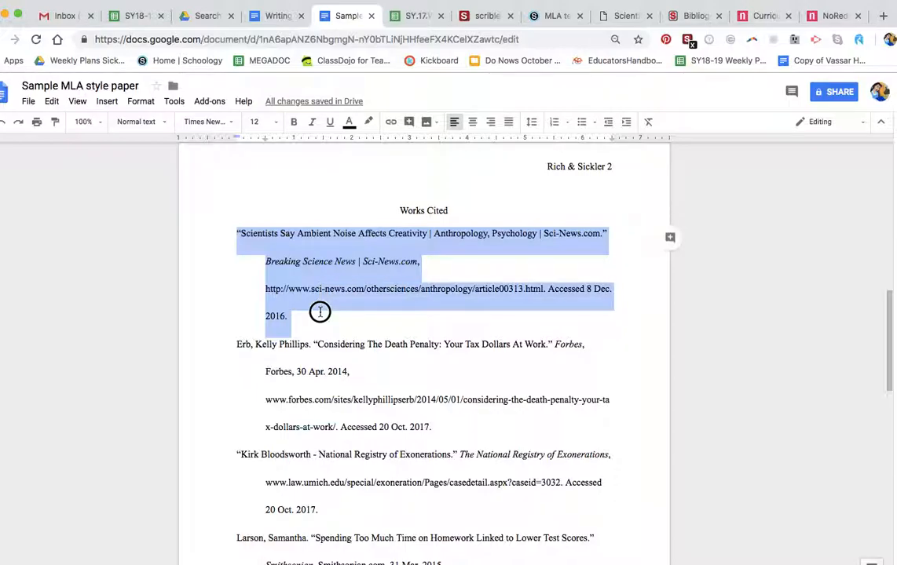
click(296, 287)
scroll(297, 289, down, 3)
scroll(296, 288, up, 5)
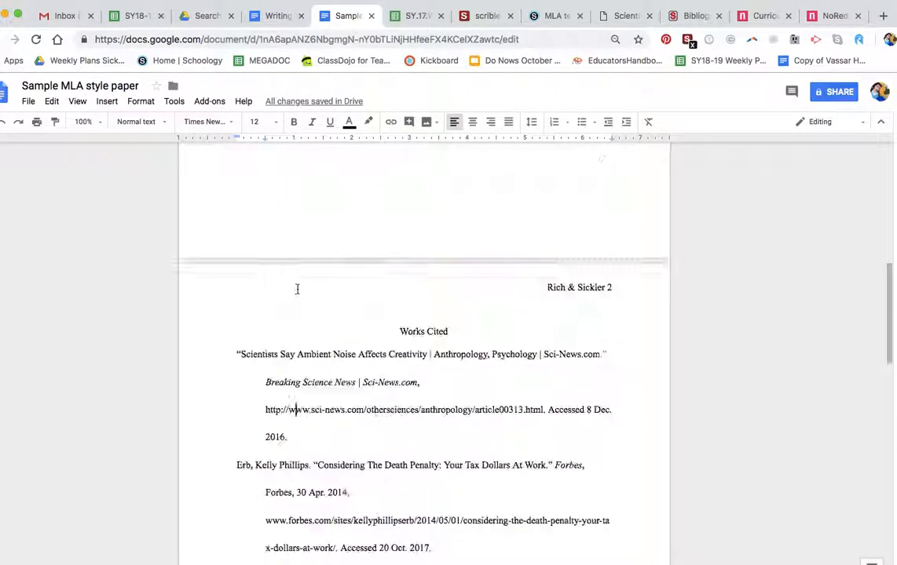
scroll(316, 374, down, 2)
drag(302, 299, 228, 230)
key(super+c)
key(BackSpace)
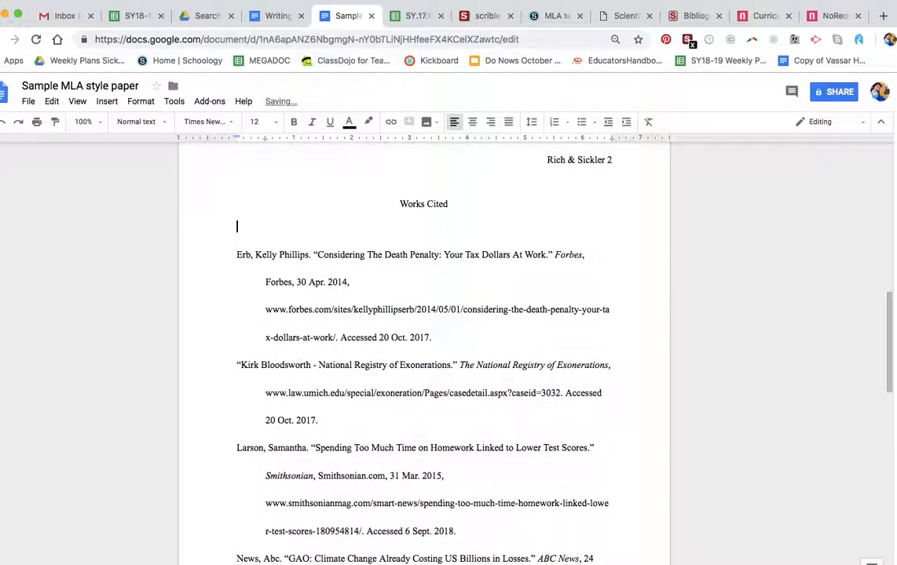
Step: Paste the copied Scientists Say Ambient Noise entry on a new line between the Encyclopædia Britannica and Steve Earle Quotes entries
scroll(259, 298, down, 2)
scroll(266, 343, down, 5)
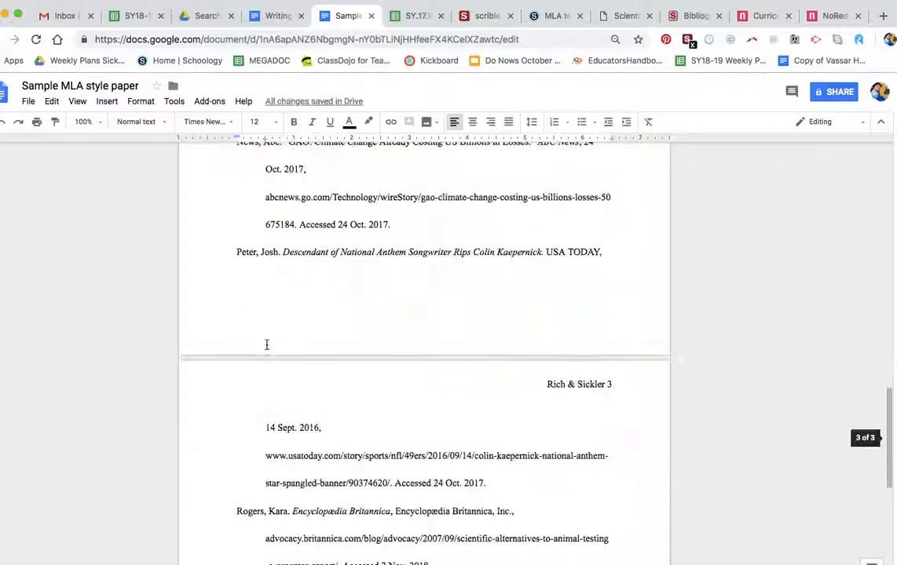
click(430, 435)
key(Return)
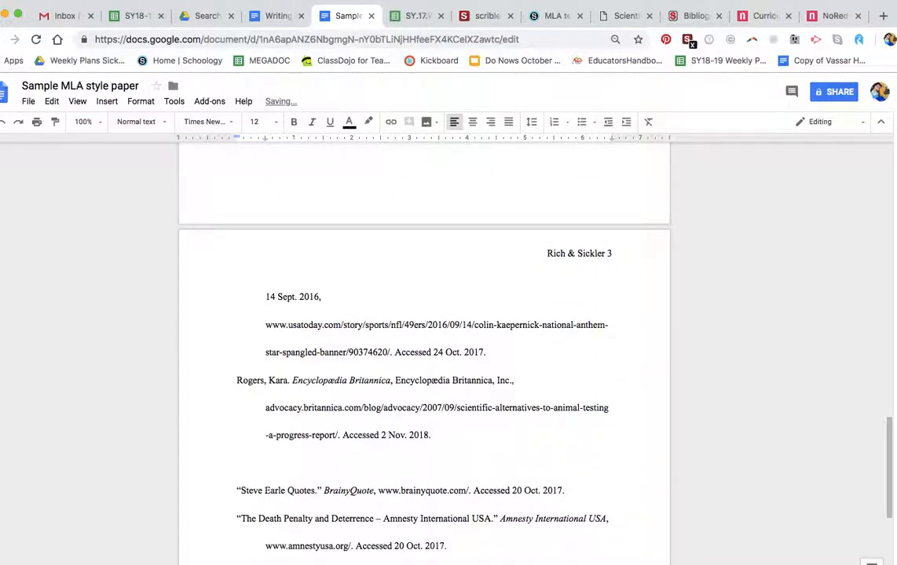
key(super+v)
scroll(441, 431, down, 3)
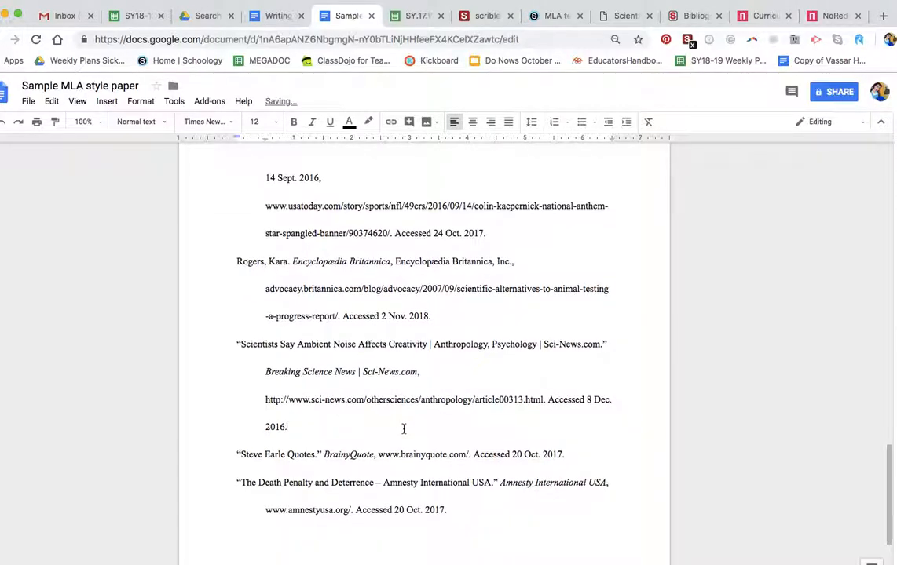
scroll(330, 446, down, 2)
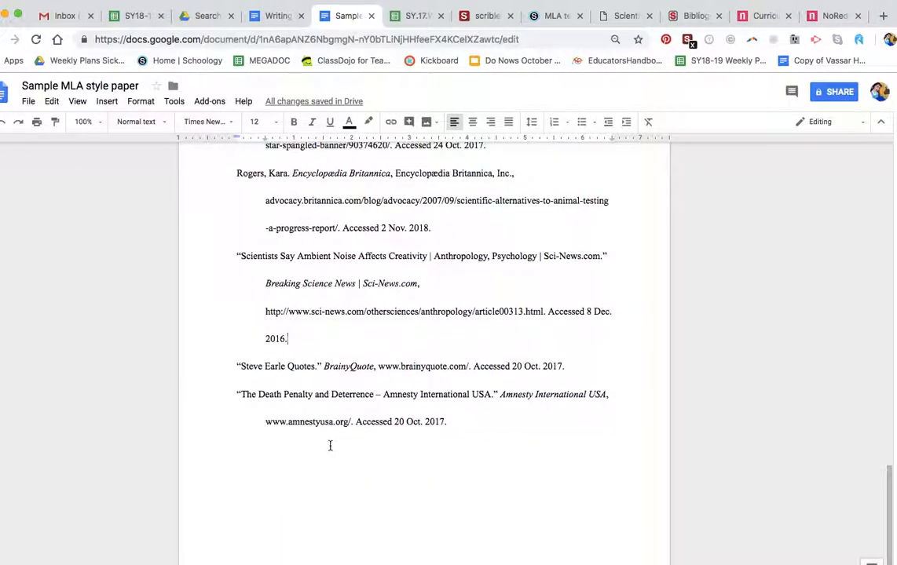
Step: Review the Works Cited entries, examining the author, publisher and web address of the Considering The Death Penalty entry
scroll(330, 445, up, 10)
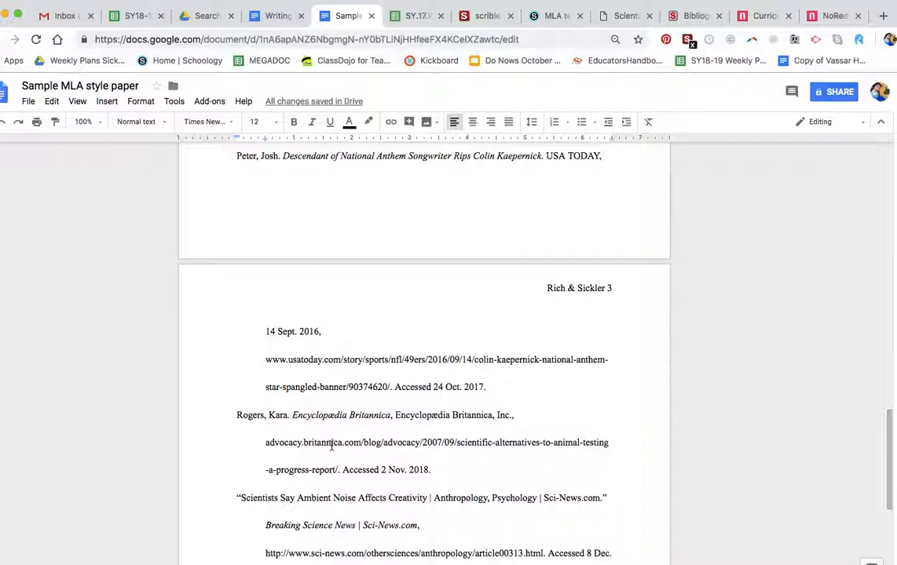
scroll(330, 445, up, 3)
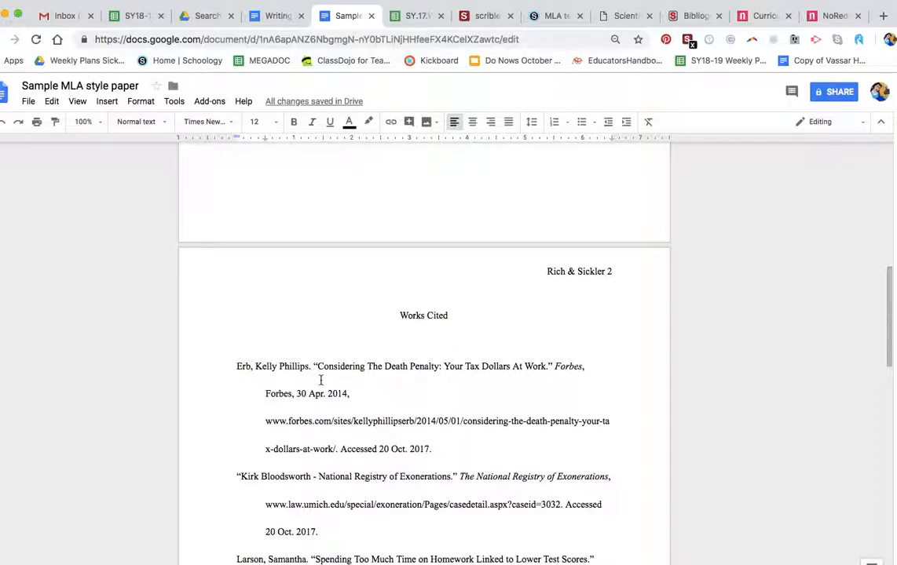
scroll(320, 381, down, 1)
drag(238, 330, 466, 417)
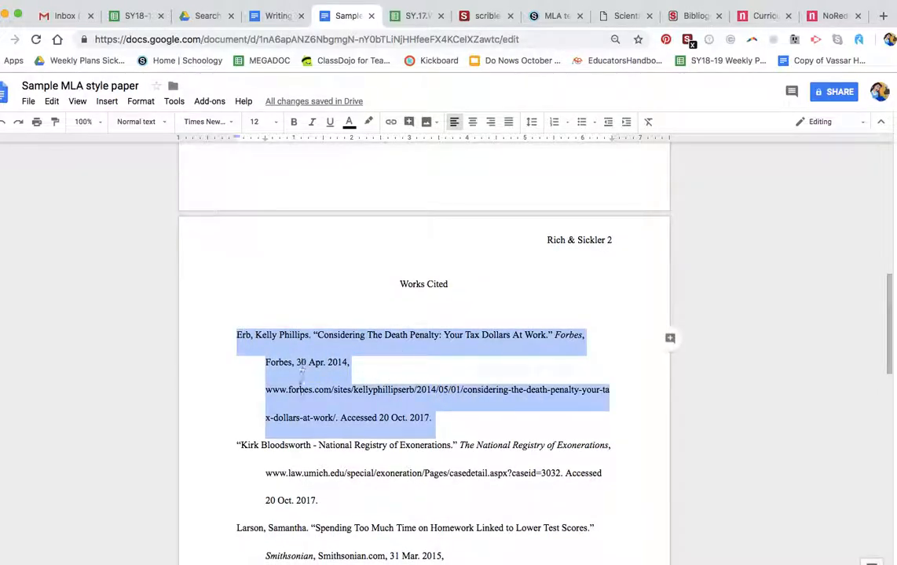
click(331, 390)
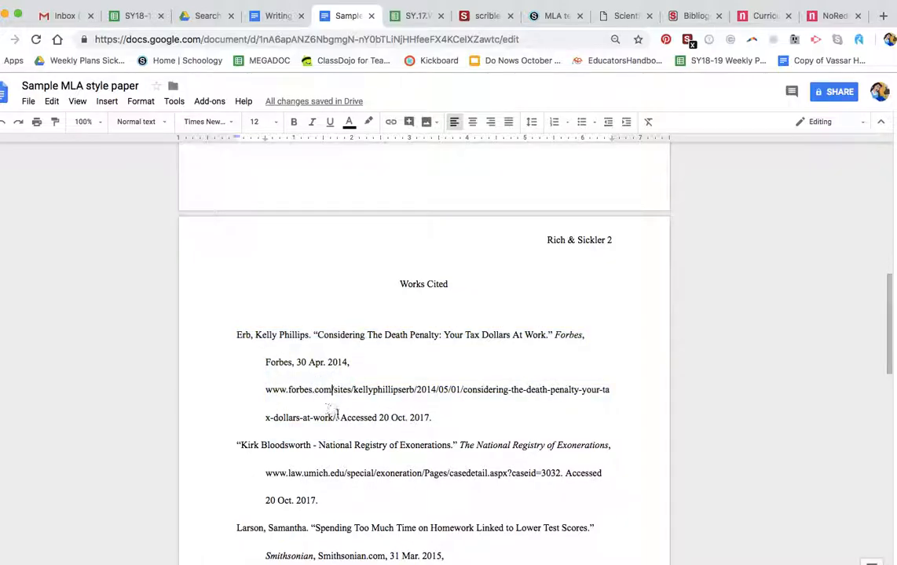
drag(335, 415, 273, 380)
click(318, 339)
drag(232, 338, 290, 339)
click(322, 338)
drag(557, 332, 581, 335)
click(391, 371)
scroll(324, 362, down, 5)
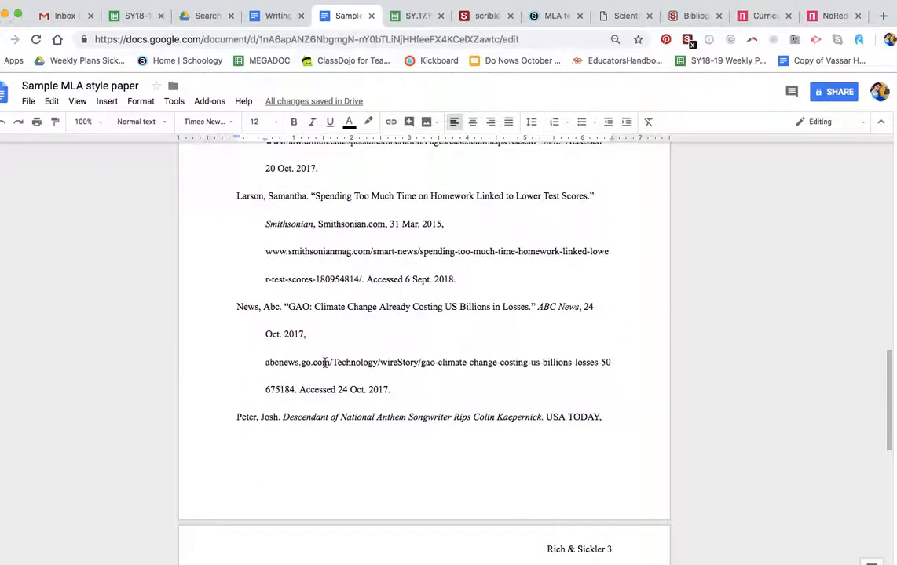
scroll(325, 362, down, 5)
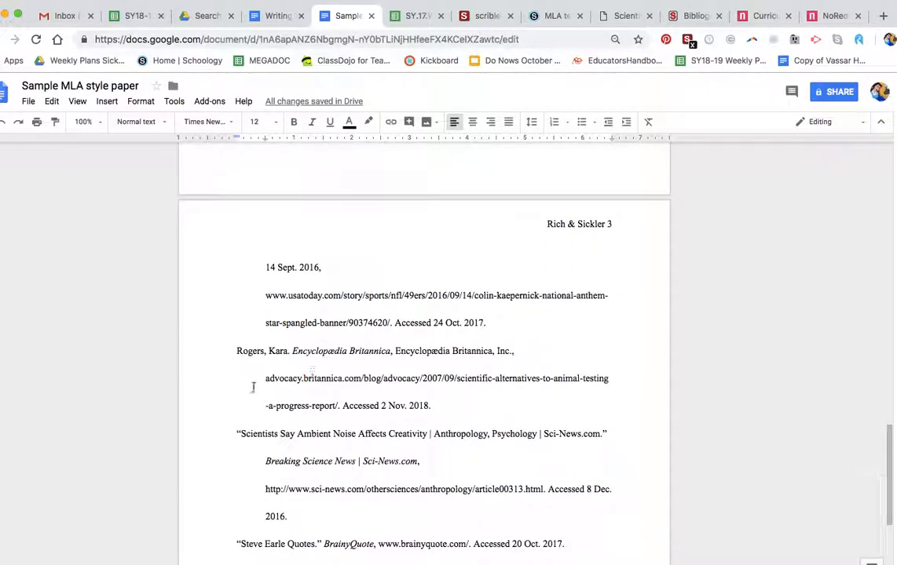
Step: Compare the "In vitro tests" quotation in the introduction with its matching Encyclopædia Britannica entry in Works Cited
scroll(391, 368, up, 20)
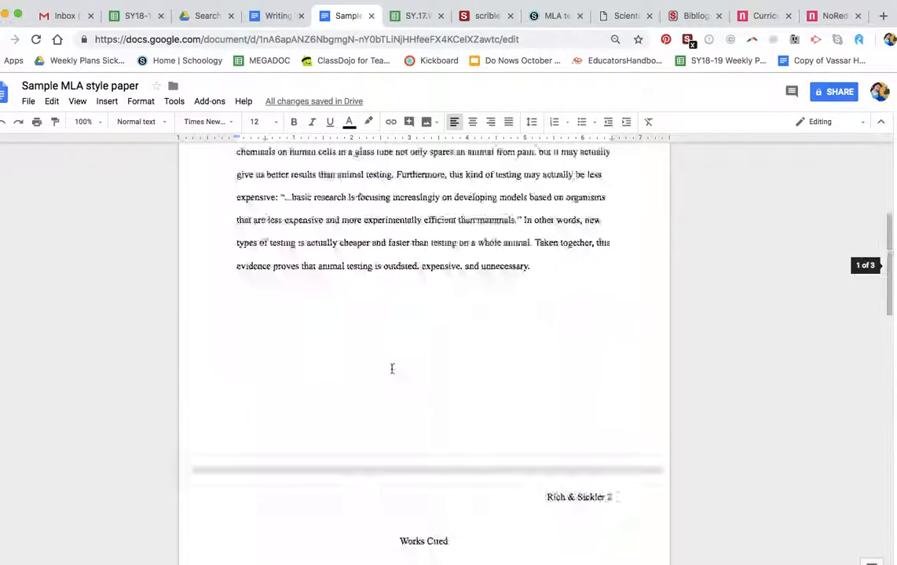
scroll(391, 368, down, 4)
scroll(392, 375, up, 2)
scroll(393, 369, up, 2)
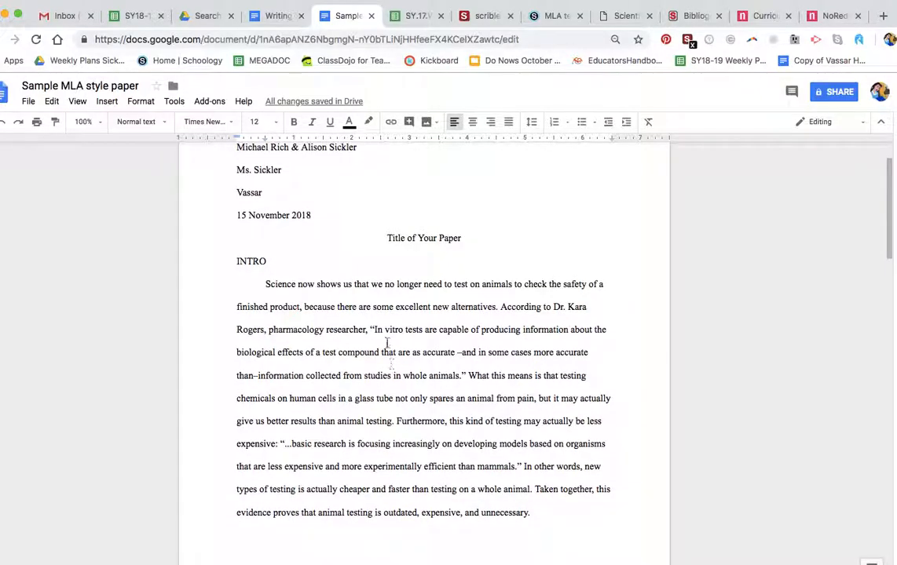
drag(372, 325, 466, 377)
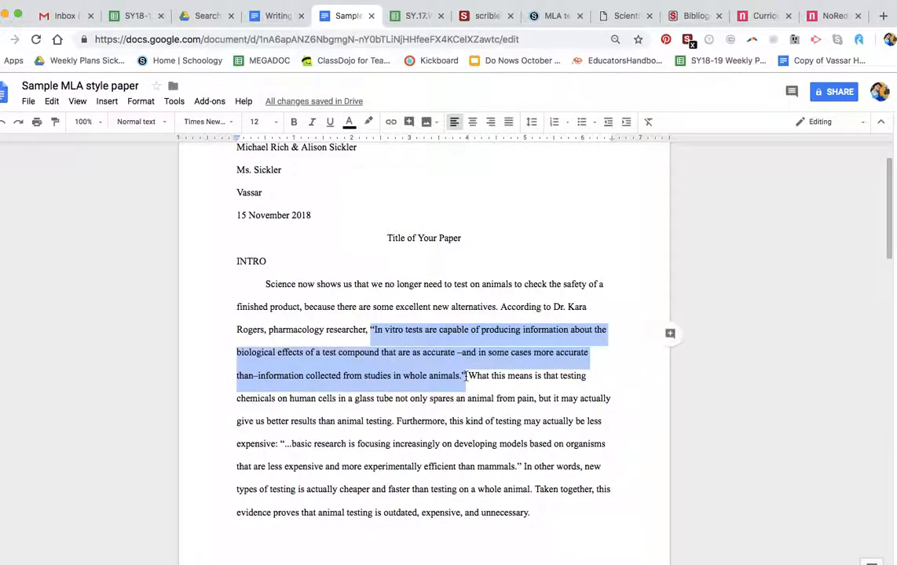
click(463, 375)
scroll(455, 353, down, 7)
scroll(455, 354, down, 10)
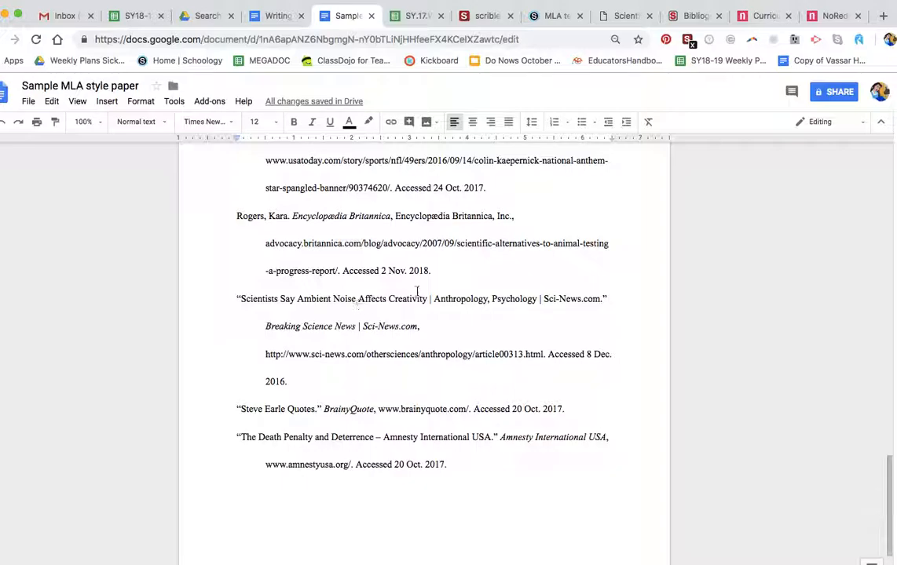
drag(406, 267, 215, 228)
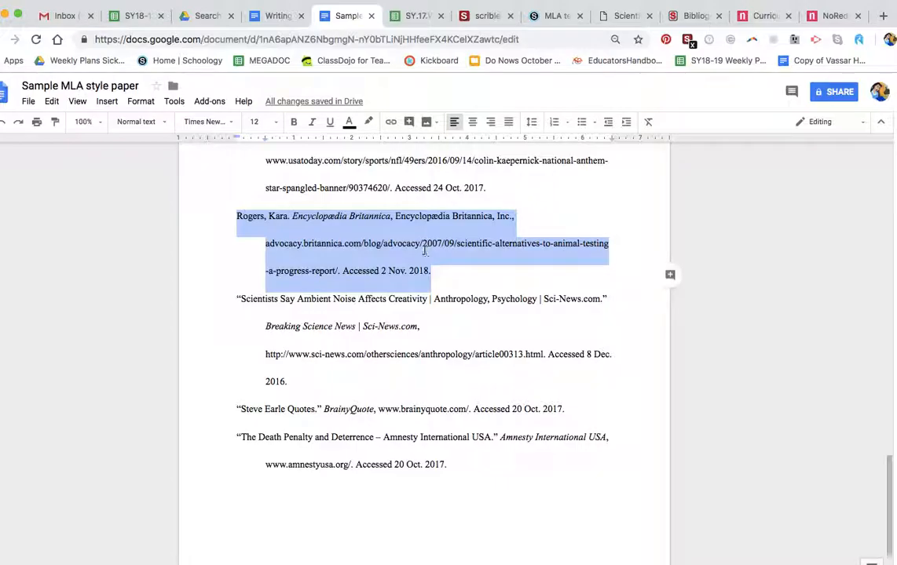
scroll(424, 250, up, 10)
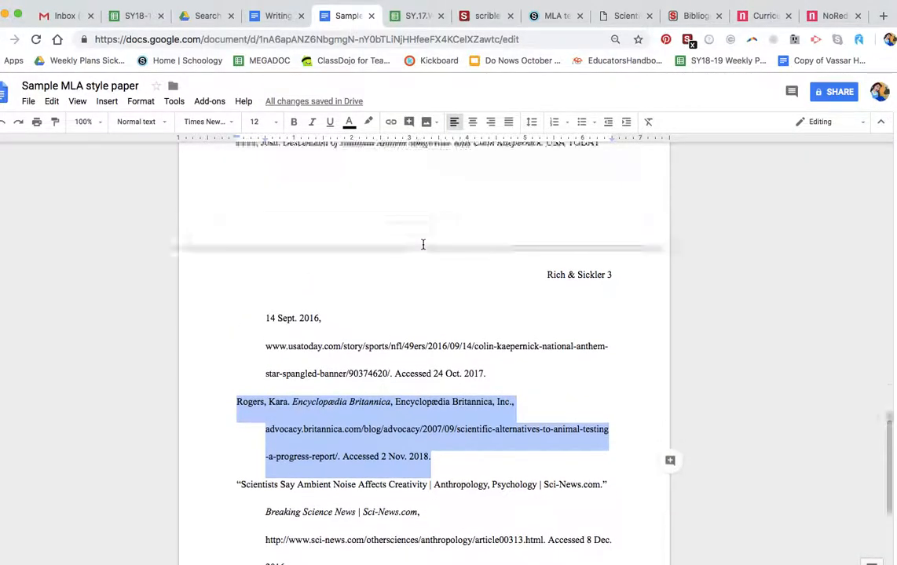
scroll(423, 245, up, 5)
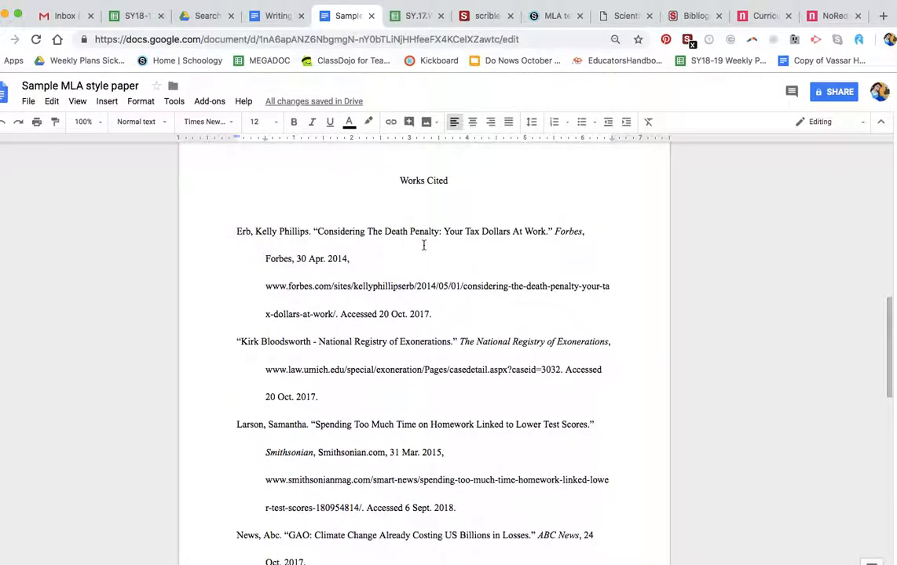
scroll(423, 245, down, 12)
scroll(423, 245, down, 3)
Step: Remove the period ending the "In vitro tests" quotation and add an opening parenthesis after the closing quotation mark
scroll(329, 280, up, 20)
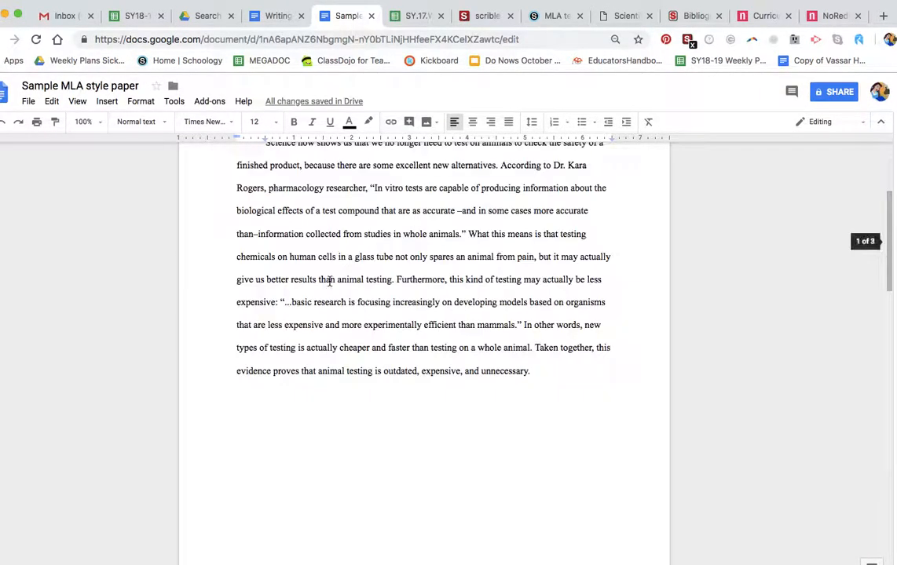
scroll(329, 280, down, 3)
click(462, 306)
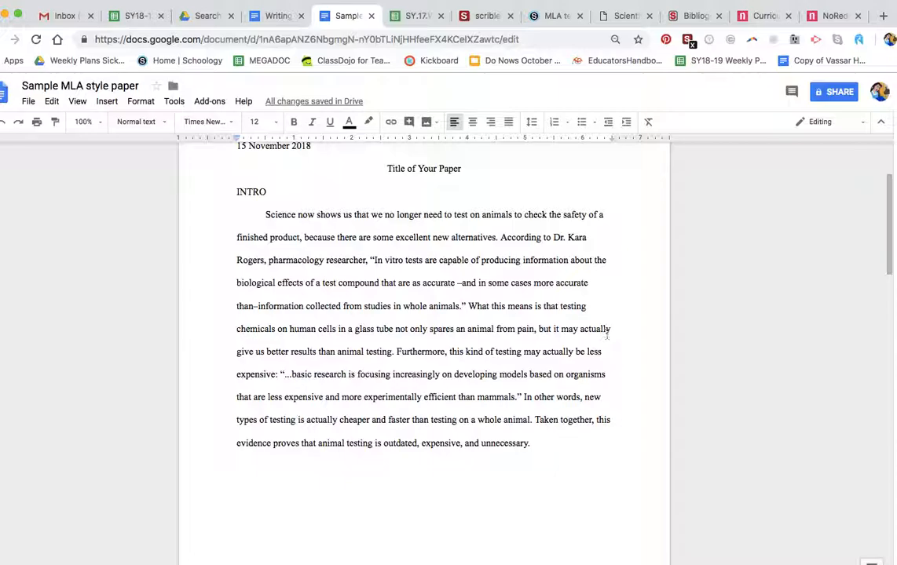
key(BackSpace)
text(()
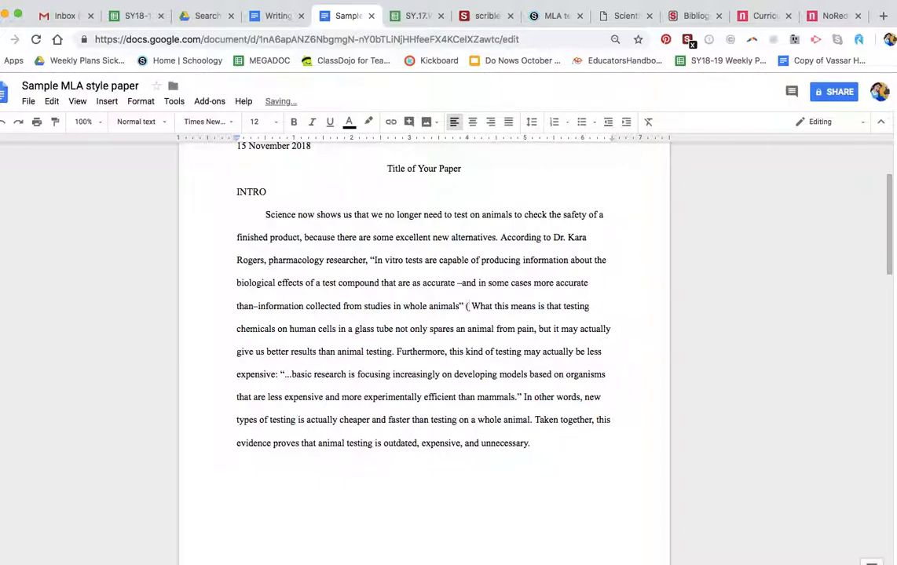
Step: Complete the in-text citation with the Encyclopædia Britannica author's last name and page number 12, a closing parenthesis and a period
scroll(448, 315, down, 20)
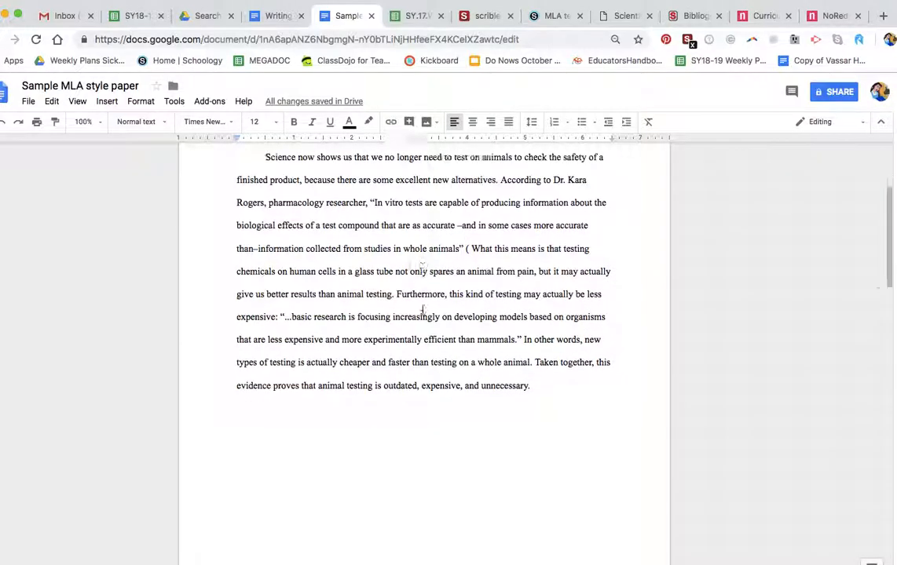
scroll(423, 311, down, 8)
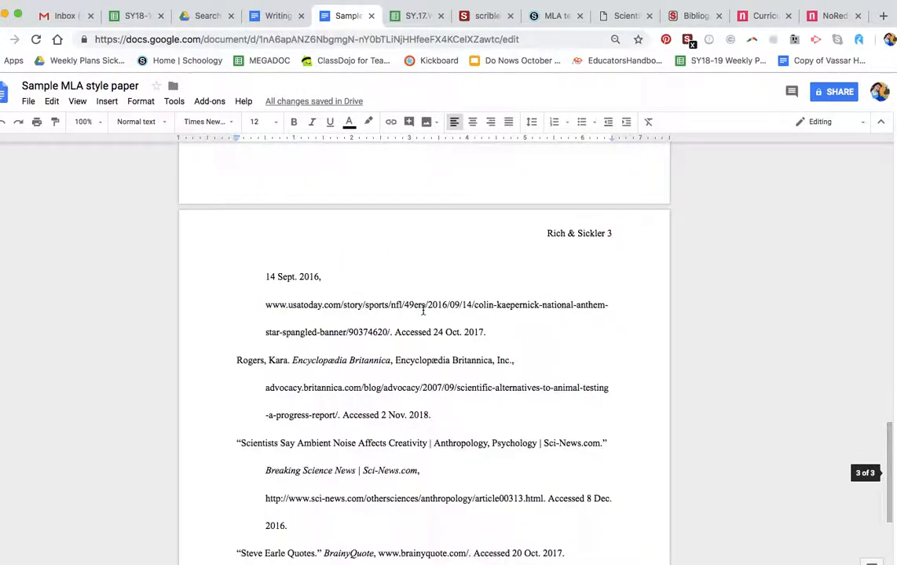
drag(237, 224, 262, 225)
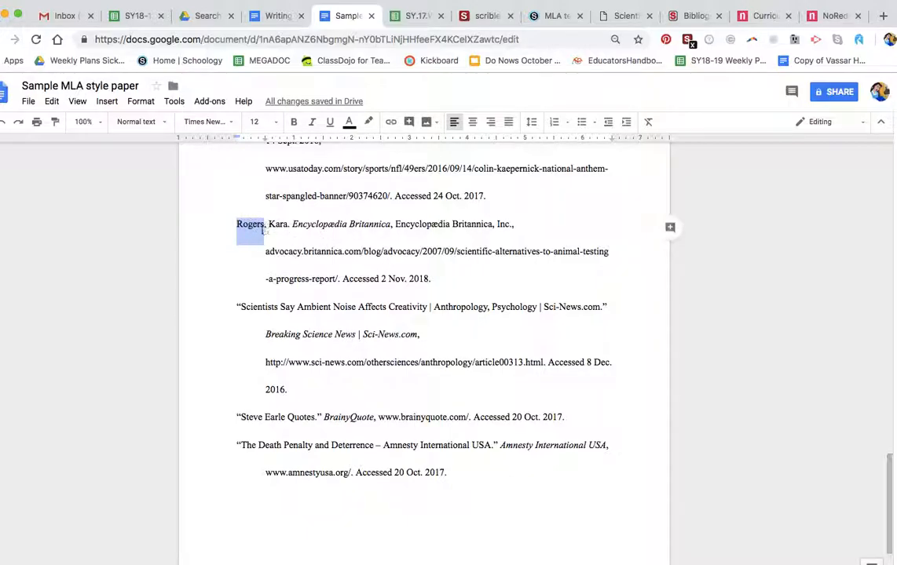
scroll(264, 229, up, 20)
scroll(406, 255, down, 2)
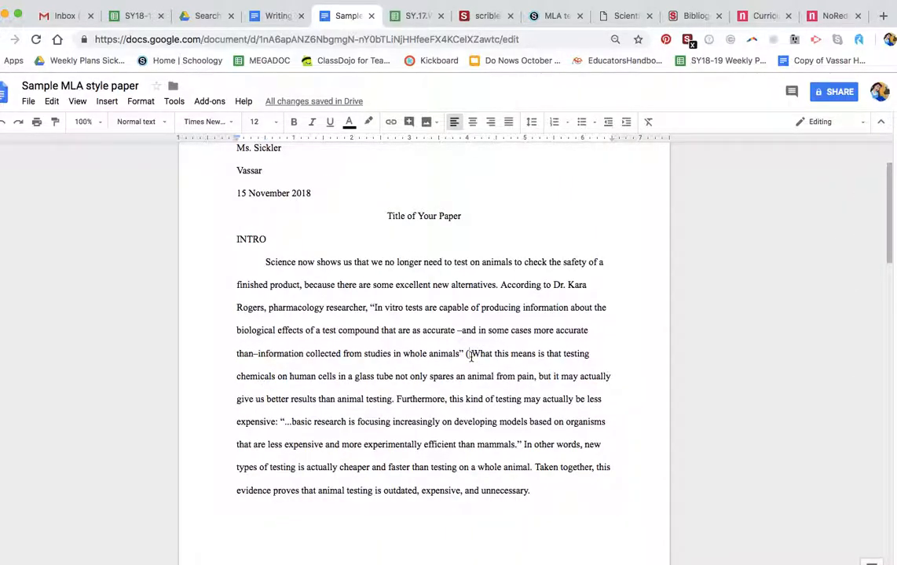
text(Rogers).)
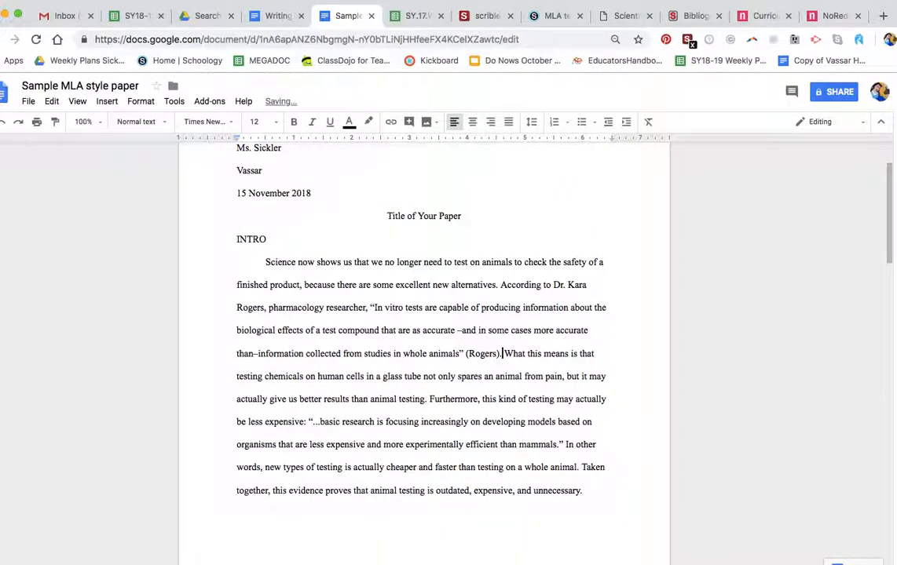
click(501, 352)
text(12)
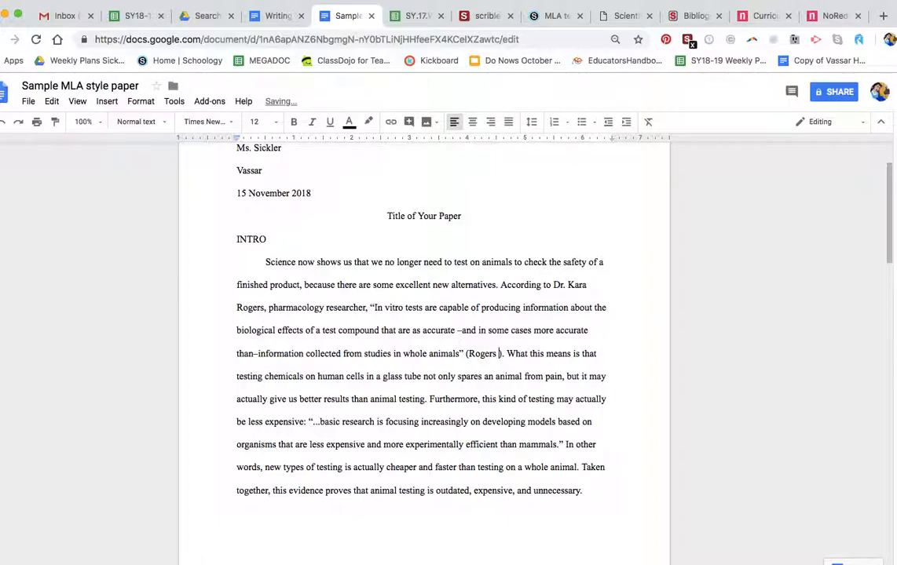
Step: Remove the page number from the in-text citation after the "In vitro tests" quotation, leaving only the author's last name in the parentheses
key(BackSpace)
key(BackSpace)
key(BackSpace)
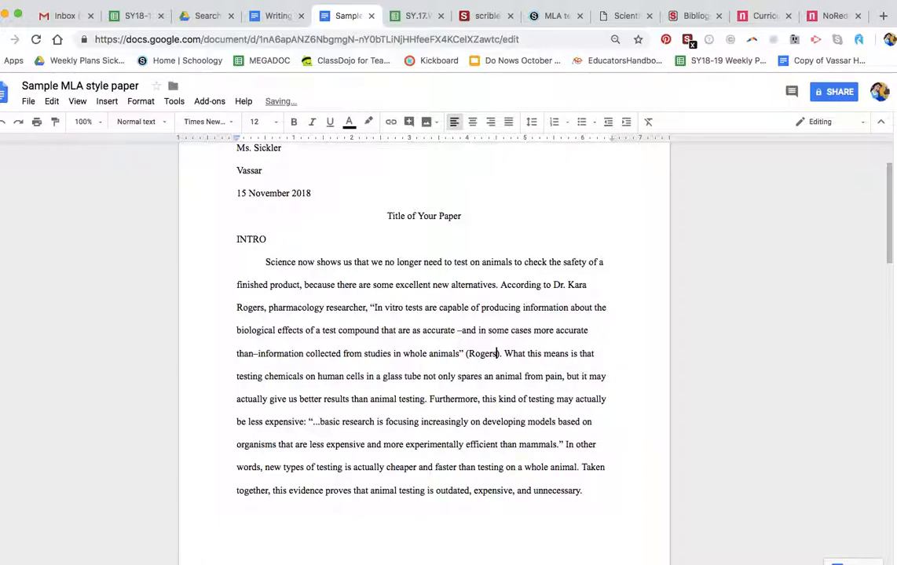
double_click(472, 354)
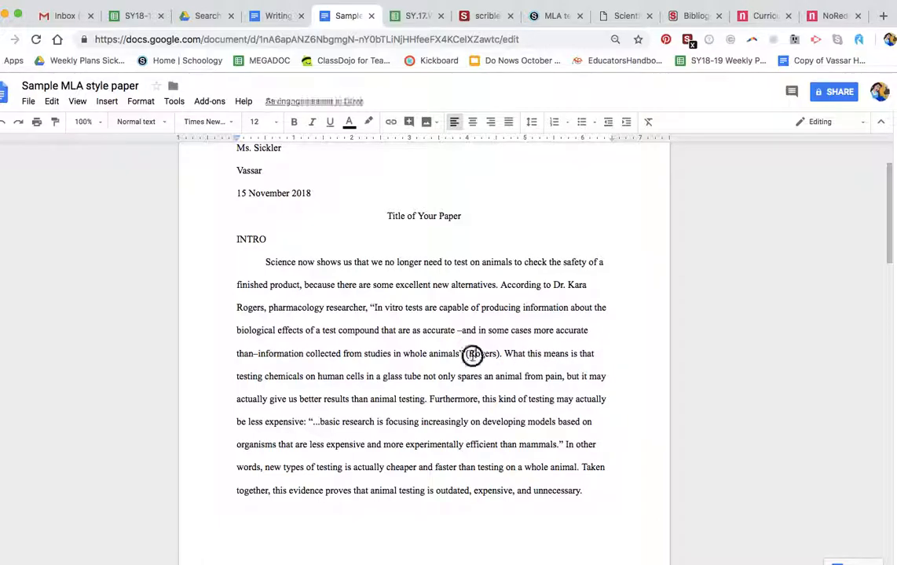
click(477, 358)
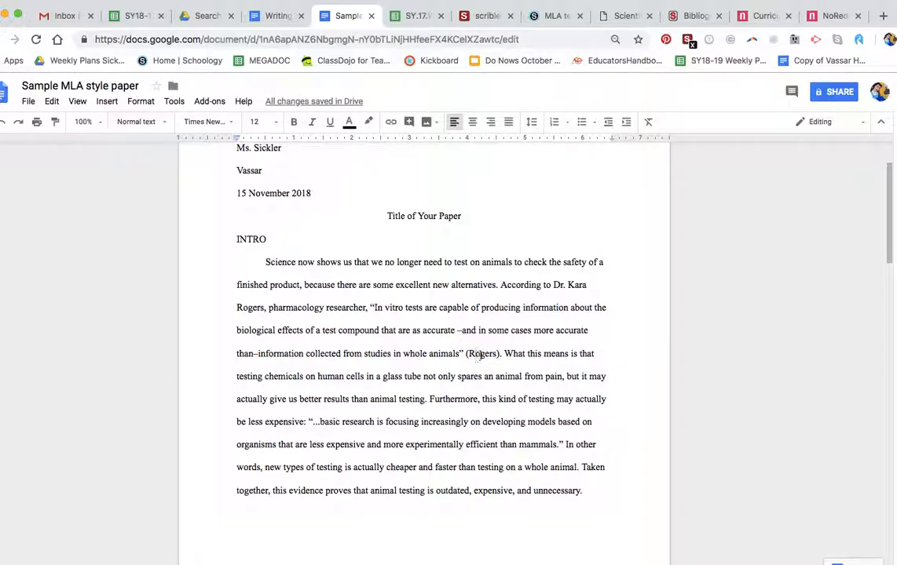
Step: Compare the "...basic research" quotation in the introduction with the authorless "Scientists Say Ambient Noise Affects Creativity" entry in Works Cited, examining its title's first words
drag(562, 445, 307, 423)
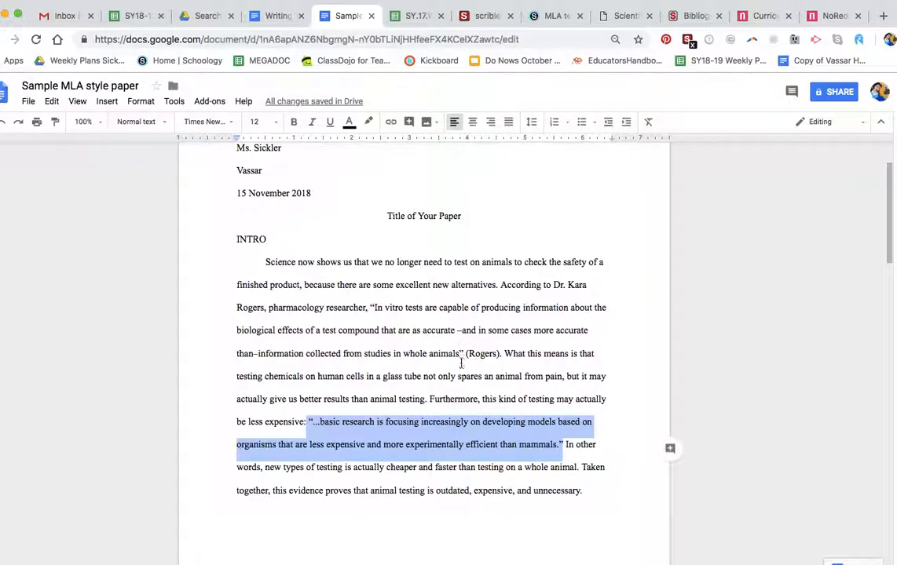
scroll(463, 367, down, 1)
click(457, 413)
scroll(456, 412, down, 10)
scroll(455, 413, down, 4)
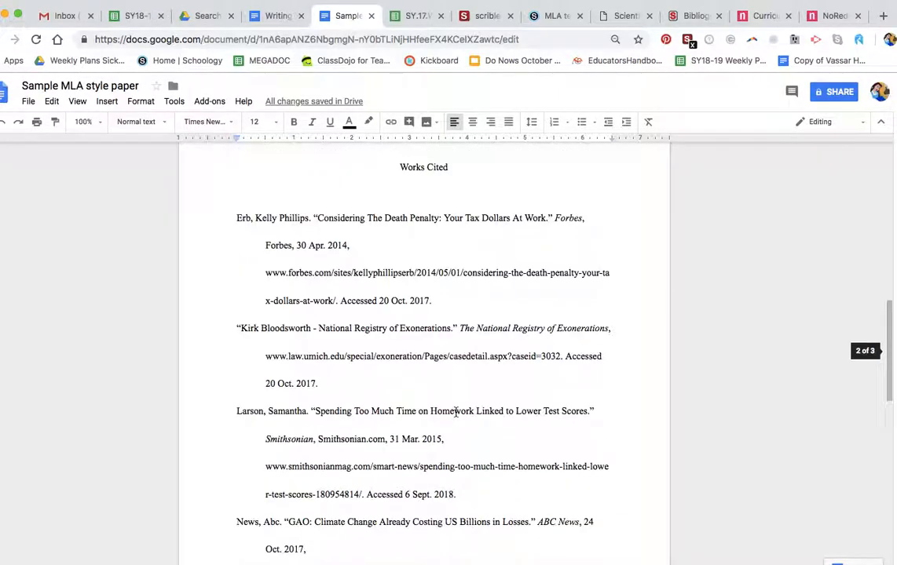
scroll(456, 412, down, 3)
scroll(455, 413, down, 6)
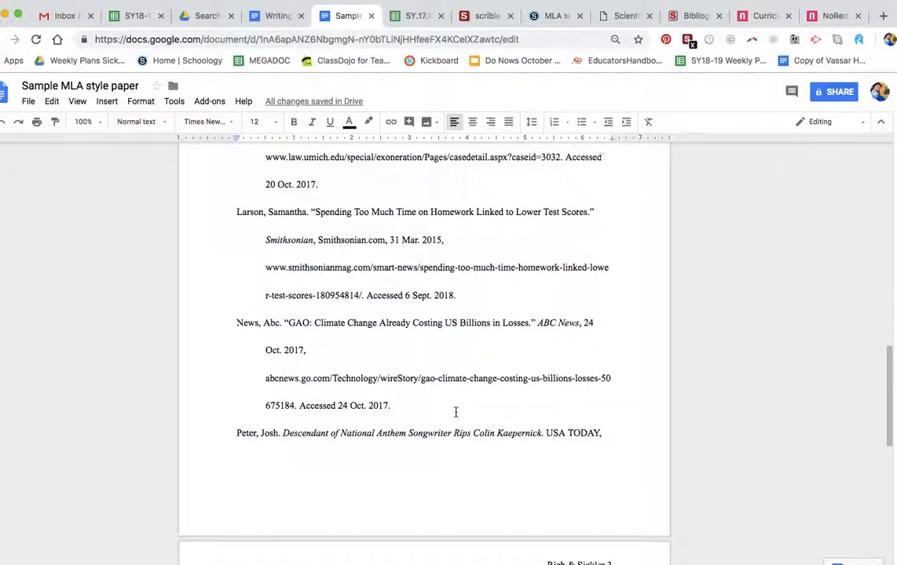
scroll(456, 413, down, 3)
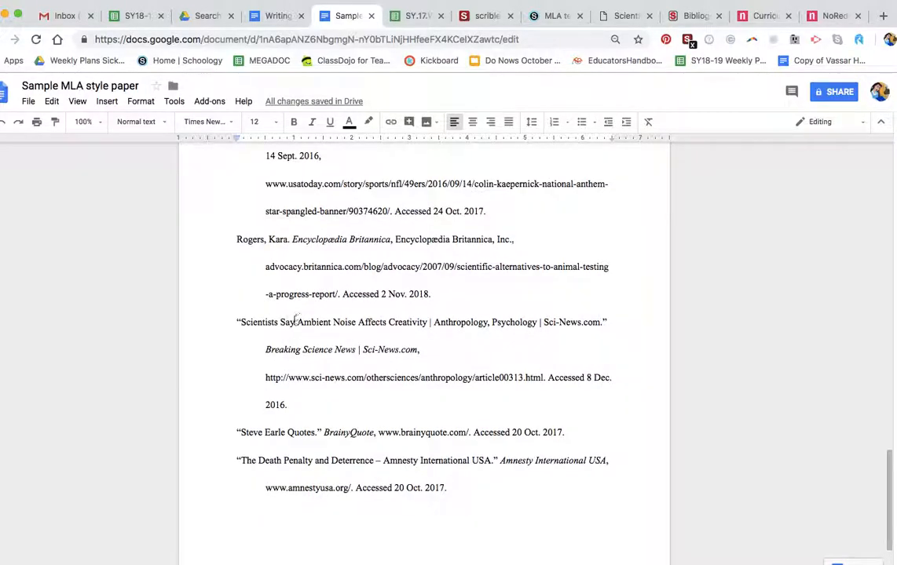
drag(237, 322, 322, 402)
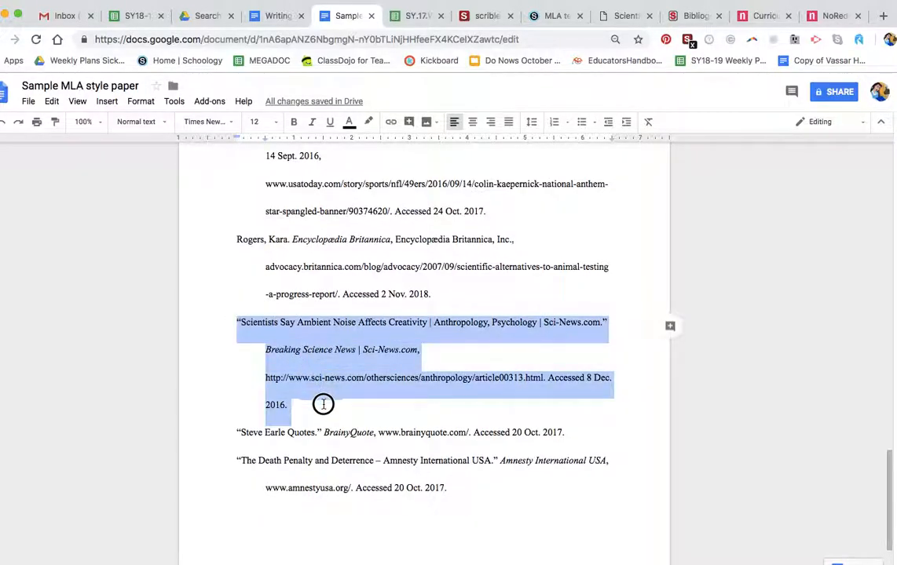
click(279, 331)
drag(237, 323, 608, 327)
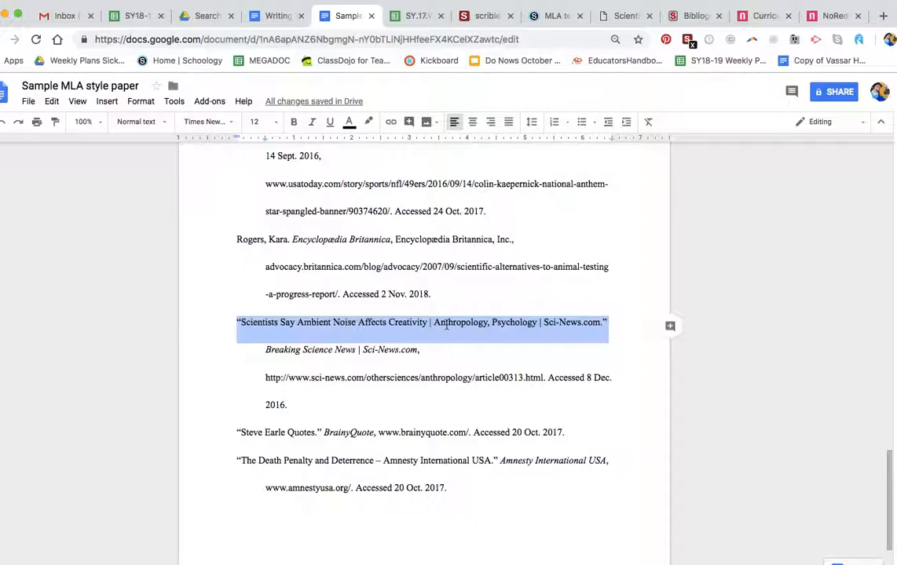
click(296, 321)
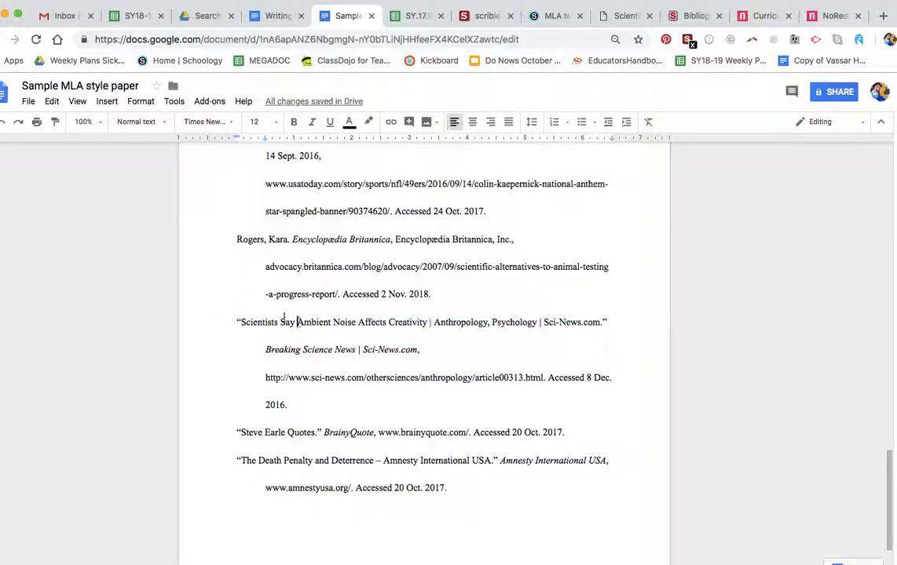
drag(294, 322, 237, 325)
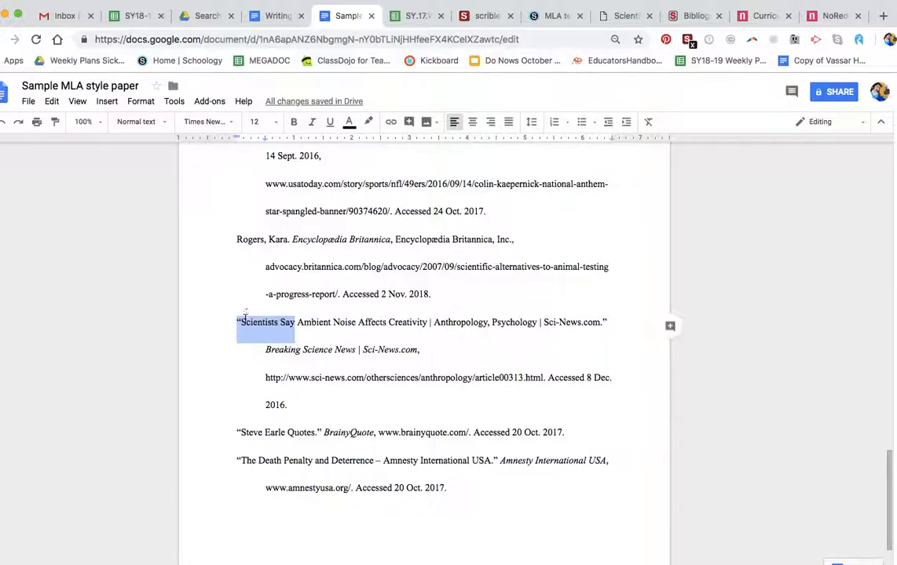
Step: Remove the period ending the "...basic research" quotation and add an opening parenthesis after its closing quotation mark
scroll(292, 345, up, 10)
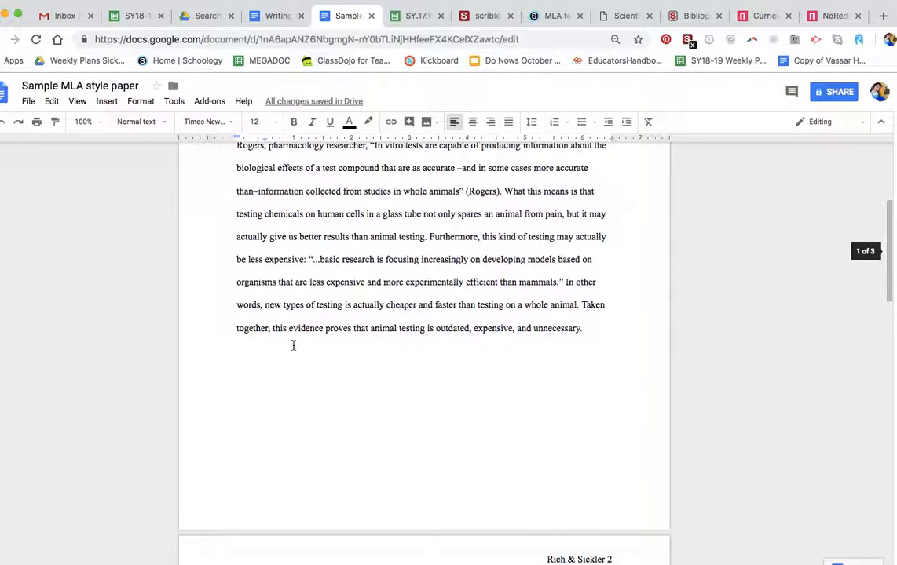
click(560, 313)
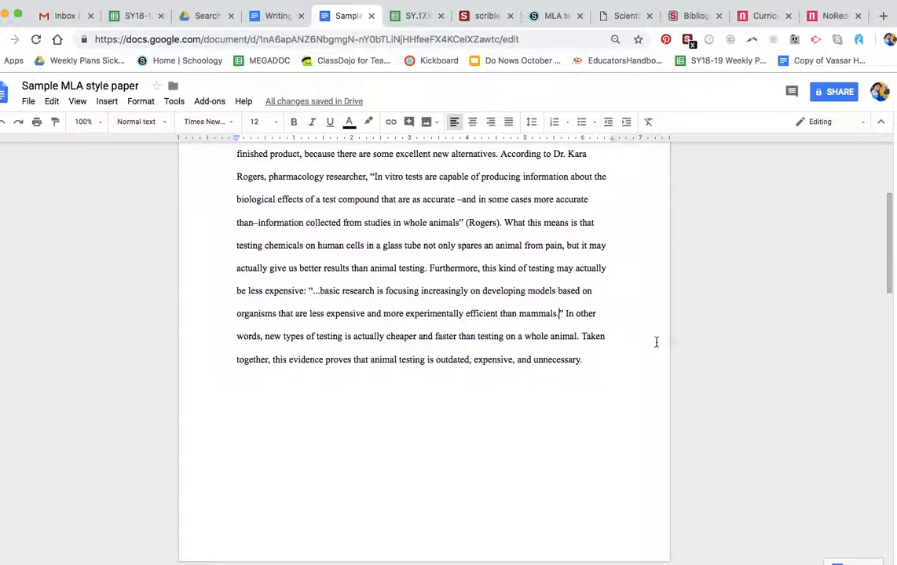
key(BackSpace)
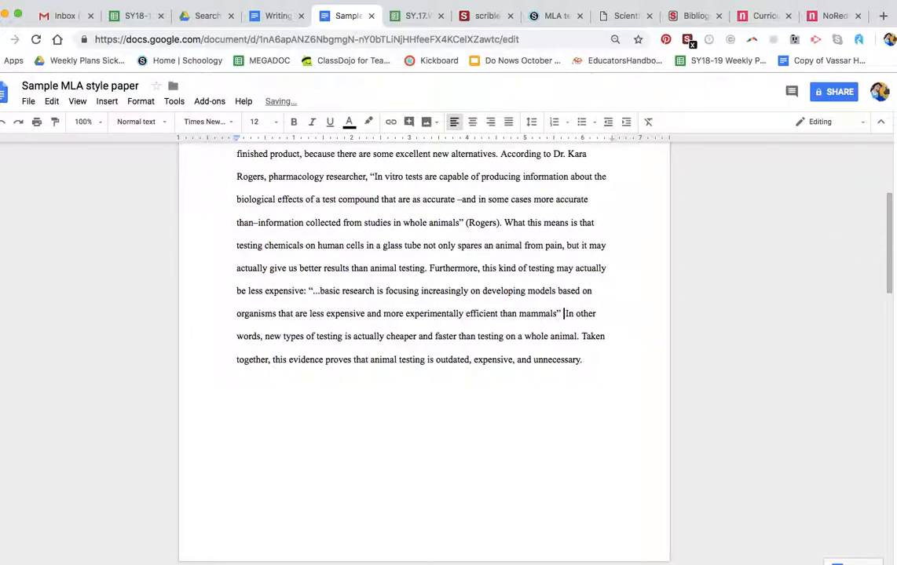
text(()
Step: Complete the in-text citation with the shortened Works Cited title "Scientists Say" in quotation marks, a closing parenthesis and a period
scroll(596, 353, down, 15)
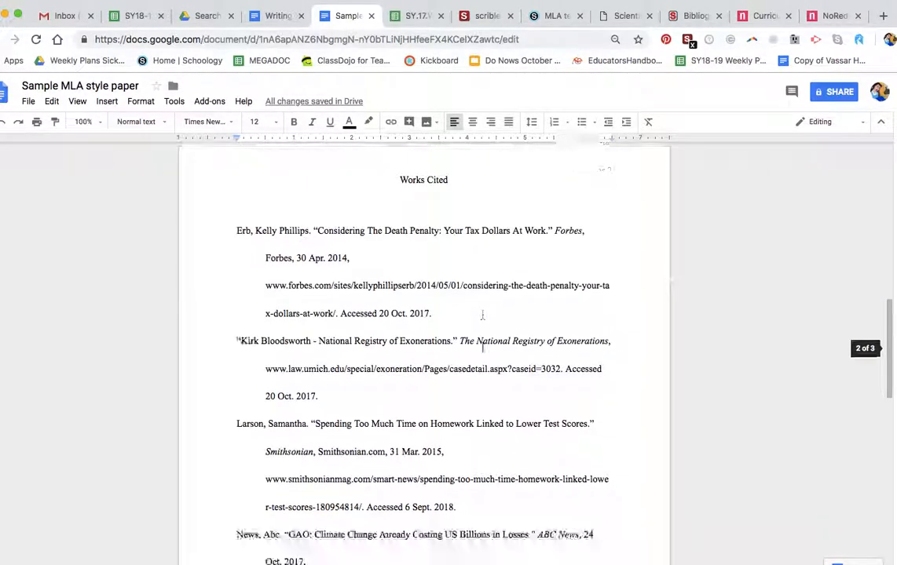
scroll(392, 354, down, 6)
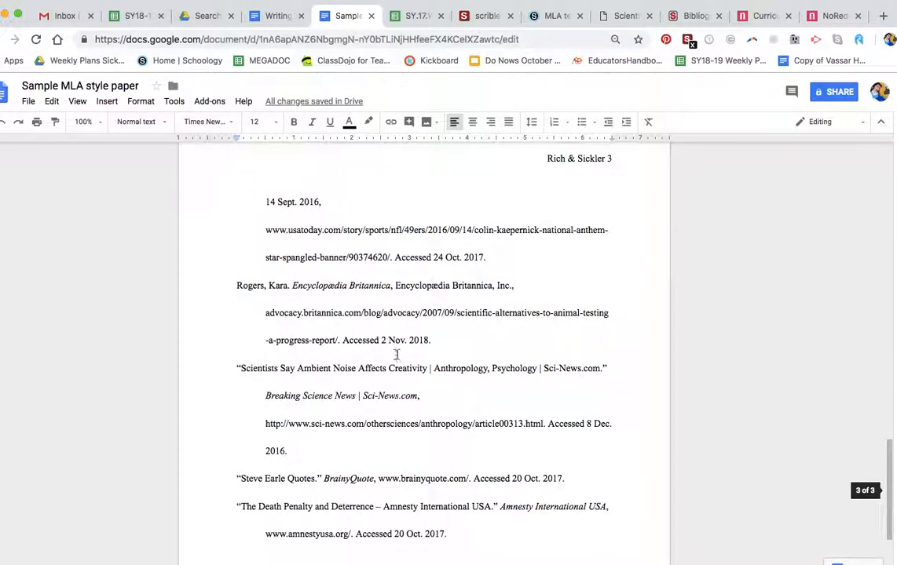
drag(292, 369, 232, 369)
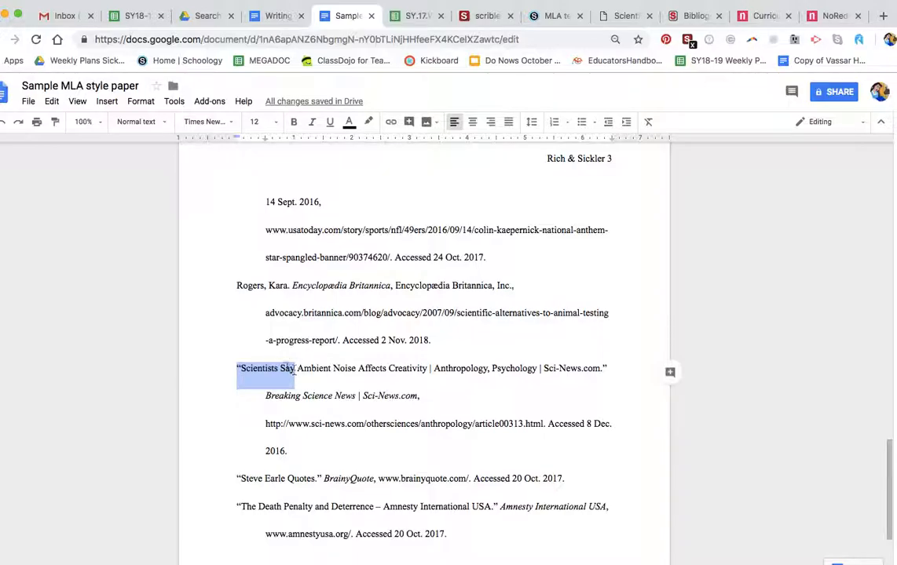
scroll(332, 377, up, 20)
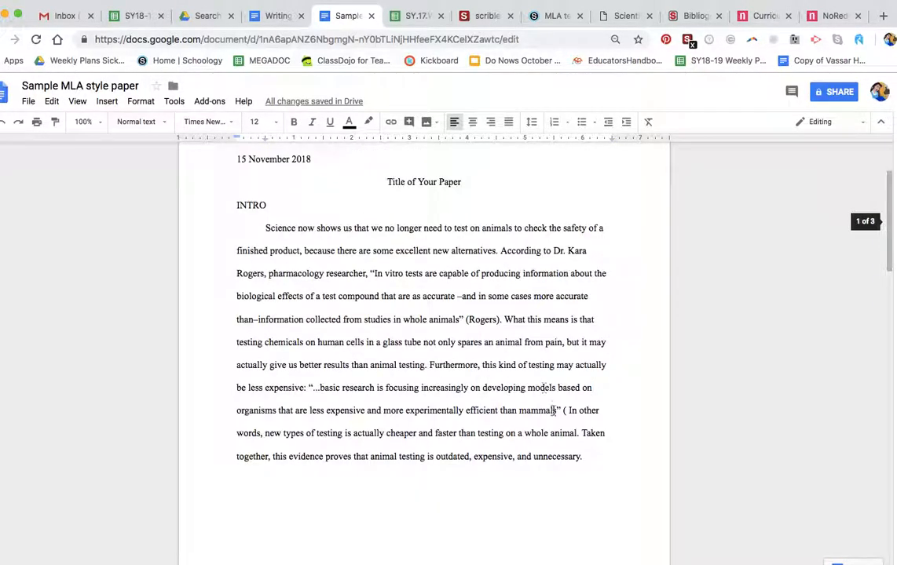
click(566, 410)
key(BackSpace)
text(")
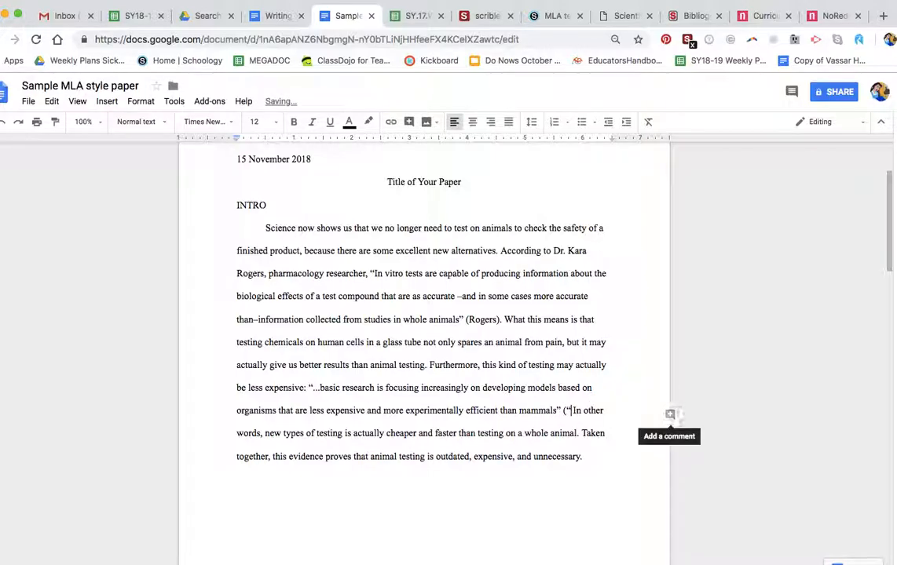
text(Scientists )
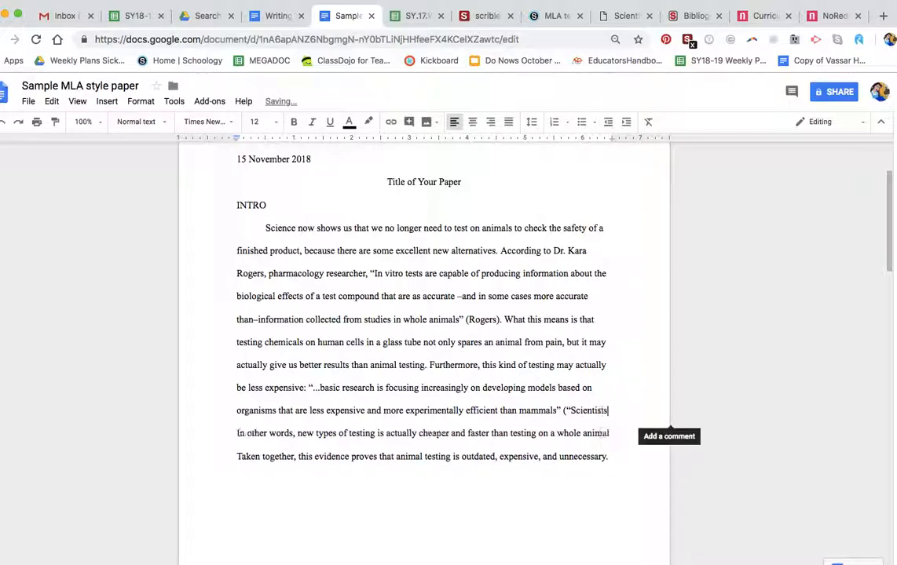
text(Say").)
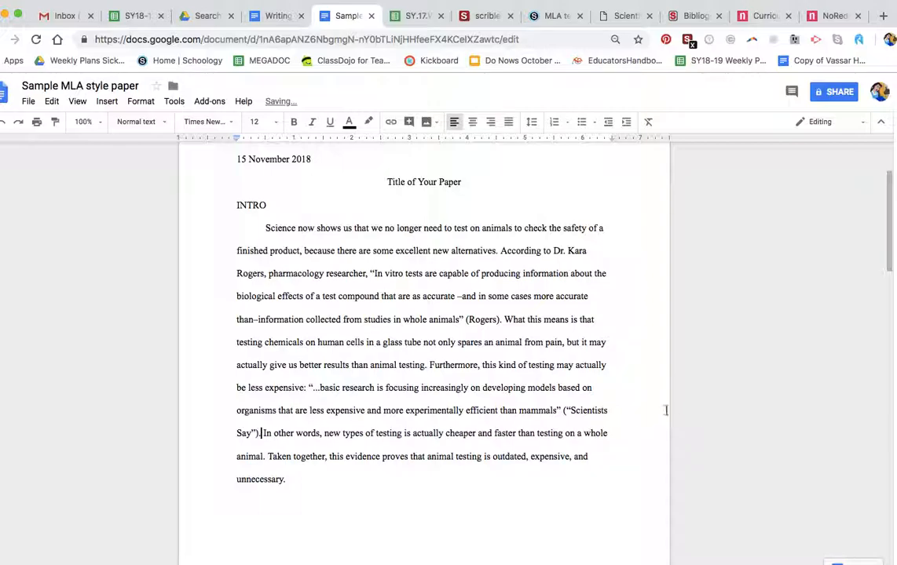
double_click(260, 435)
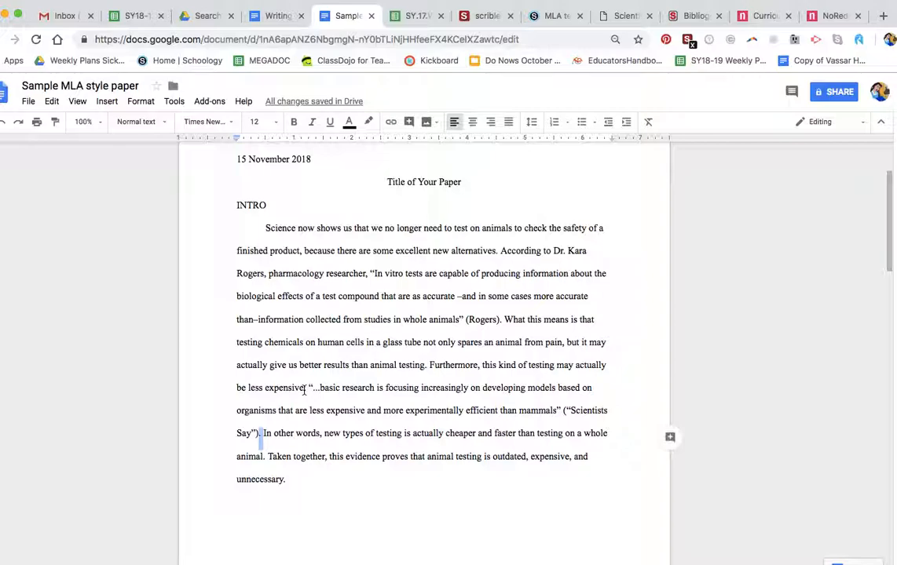
Step: Review how Works Cited entries begin, examining the author of the Considering The Death Penalty entry and the citation after the "In vitro tests" quotation
scroll(314, 392, down, 10)
scroll(317, 392, down, 10)
scroll(317, 393, down, 2)
scroll(316, 393, up, 5)
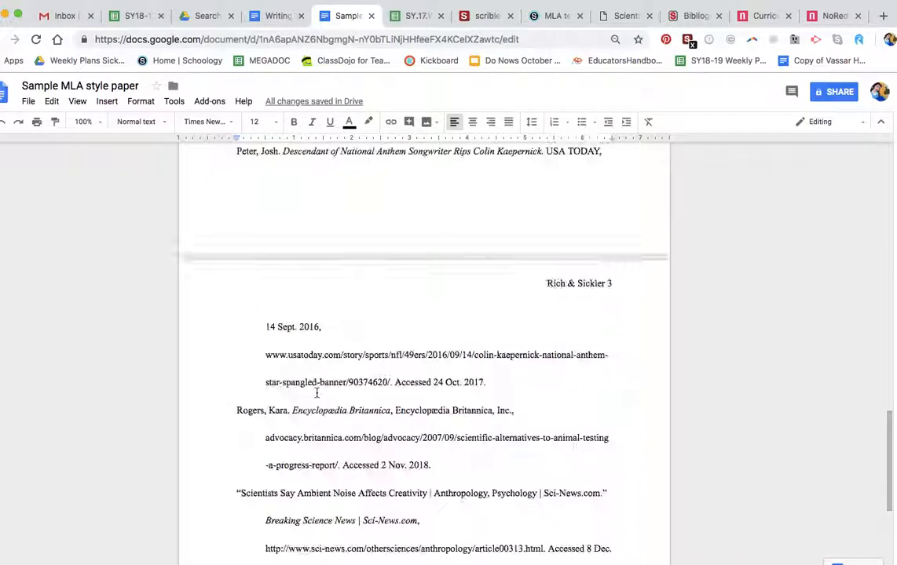
scroll(317, 393, up, 6)
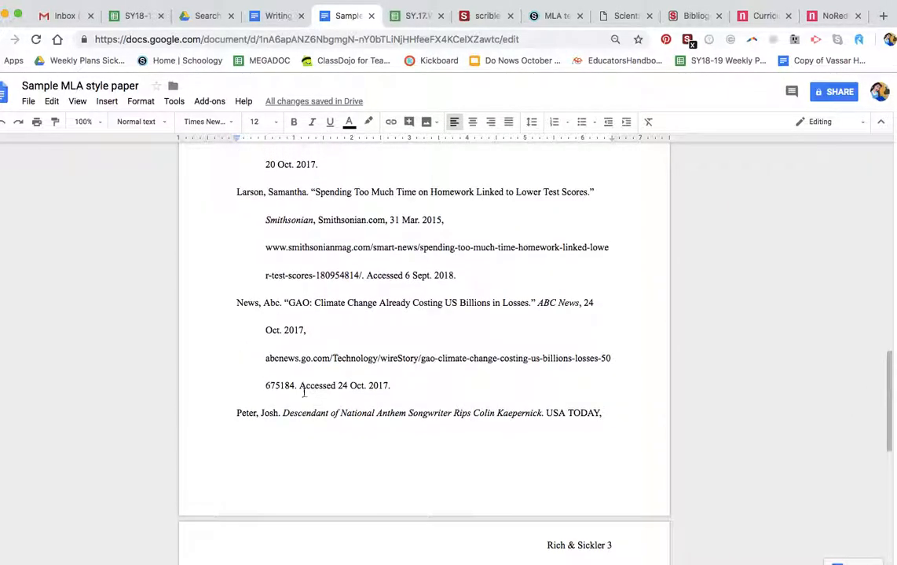
scroll(290, 310, up, 10)
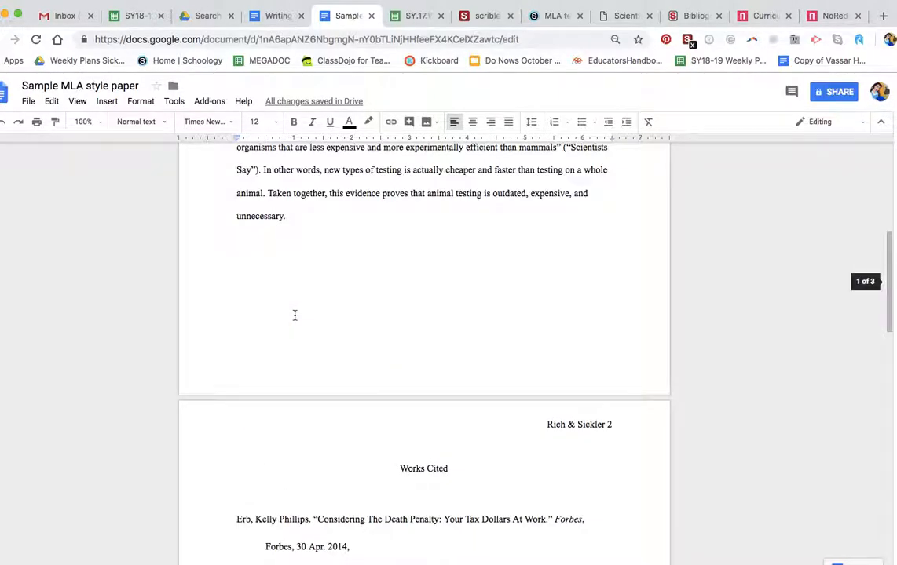
scroll(290, 310, down, 4)
click(236, 337)
drag(236, 337, 278, 343)
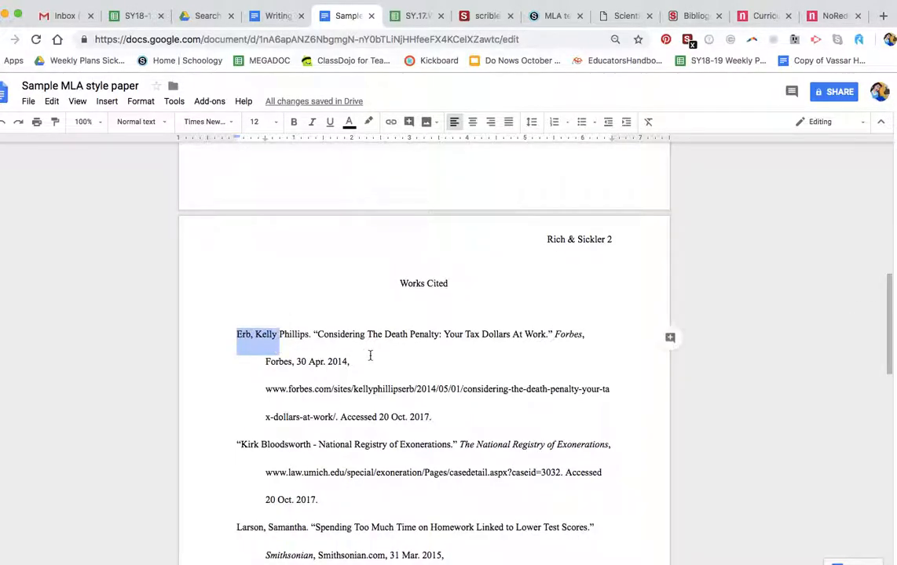
scroll(365, 355, up, 7)
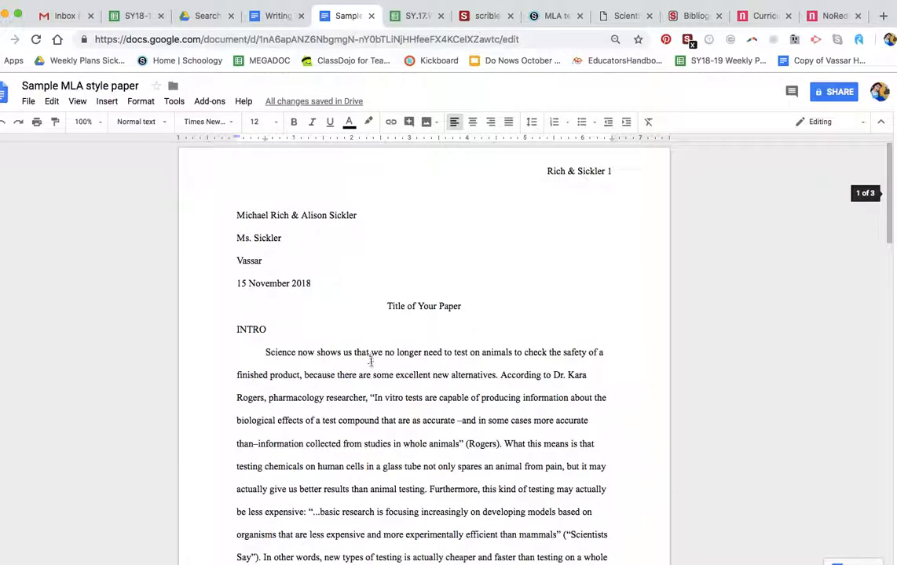
click(466, 445)
drag(467, 445, 497, 445)
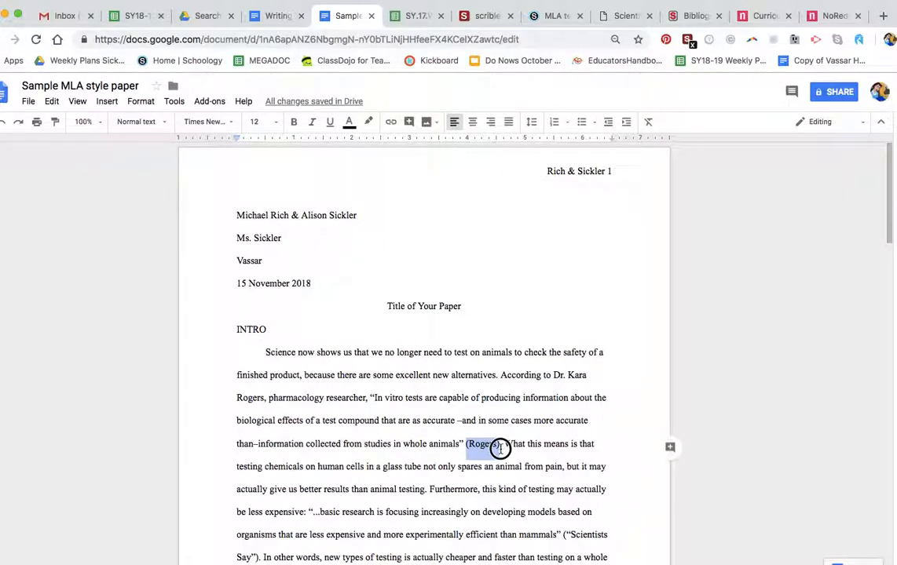